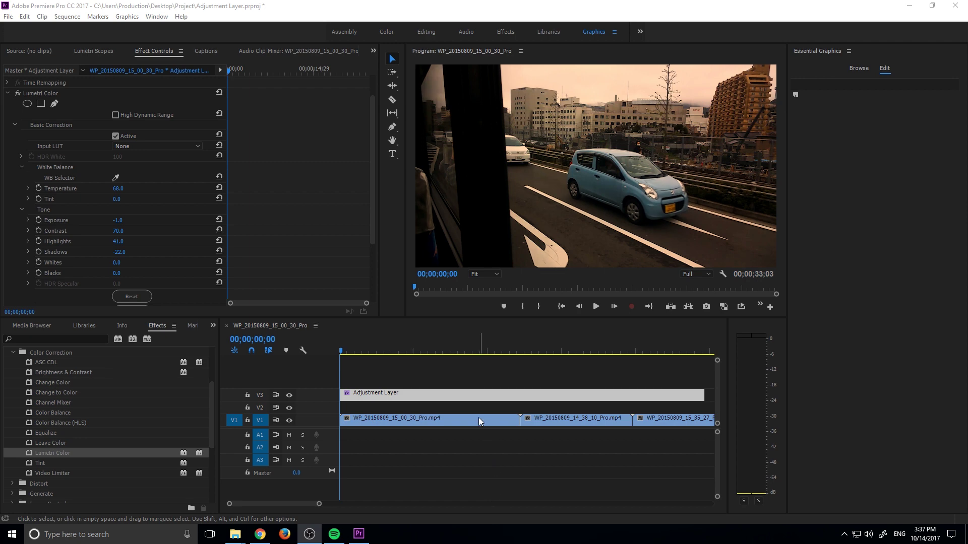
# Step: Preview the graded footage, then trim the V3 adjustment layer to cover only the first clip
pyautogui.moveTo(515, 341); pyautogui.dragTo(499, 340)
pyautogui.press('space')
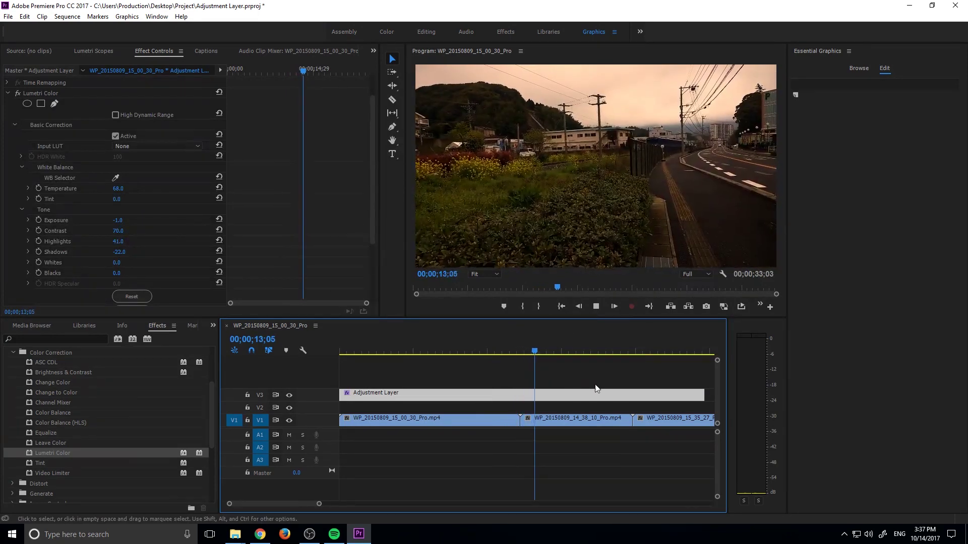
pyautogui.press('space')
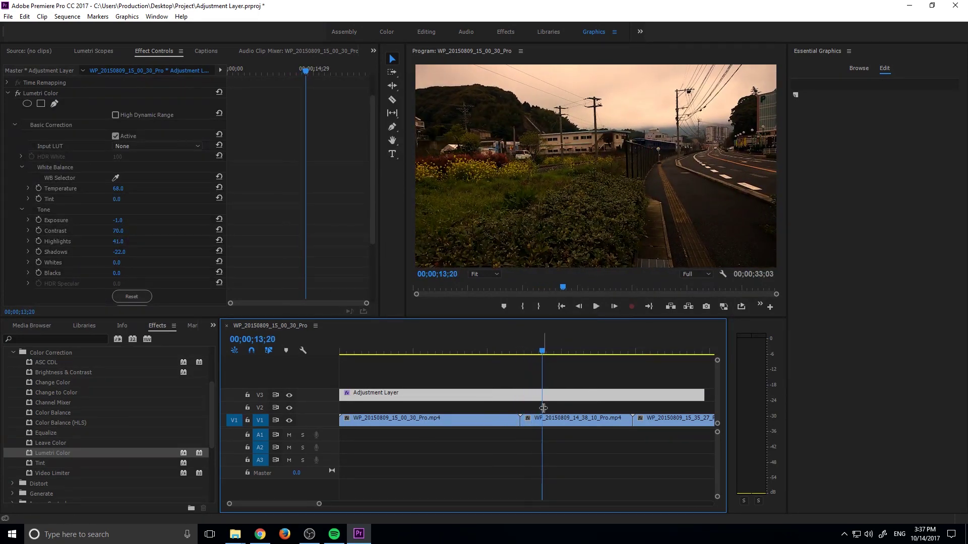
pyautogui.moveTo(533, 351); pyautogui.dragTo(444, 396)
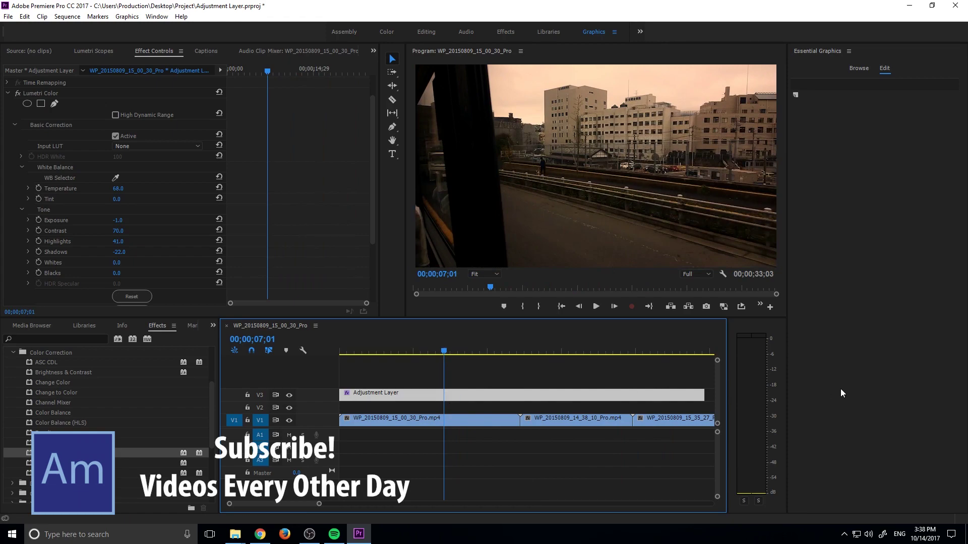
pyautogui.moveTo(704, 396); pyautogui.dragTo(468, 401)
pyautogui.moveTo(454, 353); pyautogui.dragTo(516, 368)
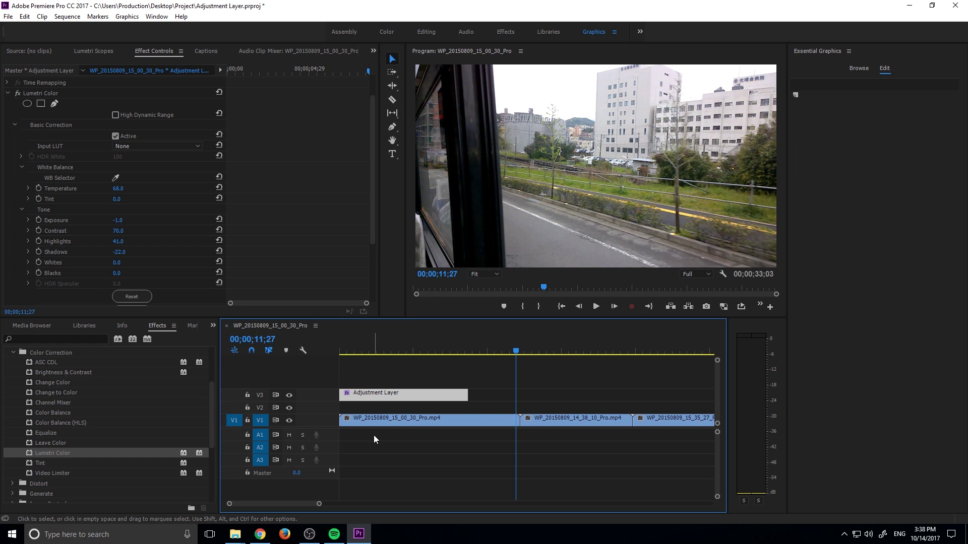
# Step: Delete the adjustment layer clip from the timeline and its item from the Project panel
pyautogui.press('Delete')
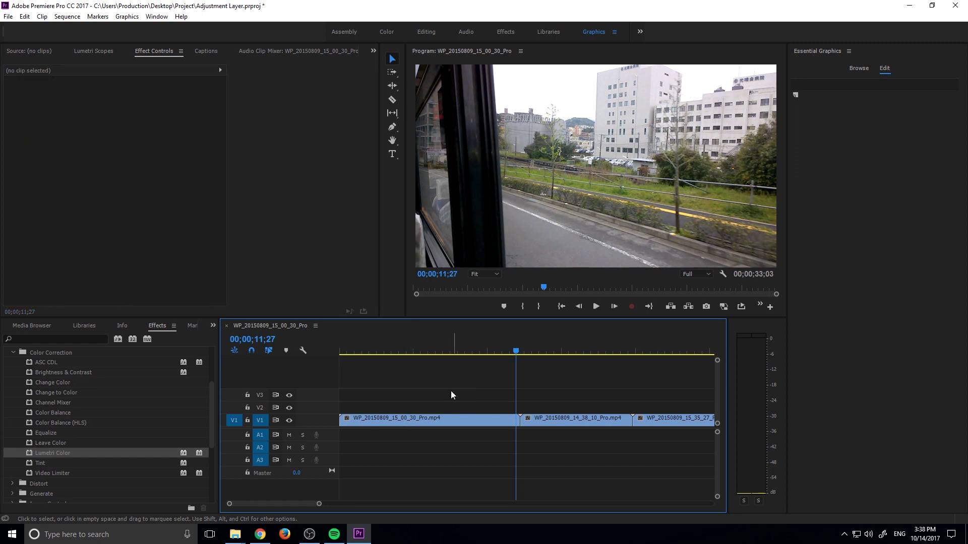
pyautogui.click(48, 327)
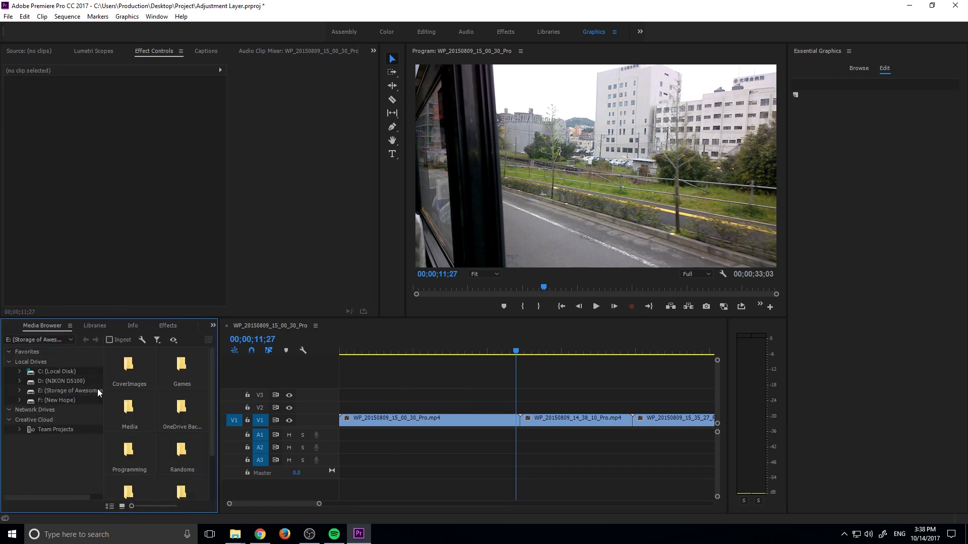
pyautogui.click(14, 329)
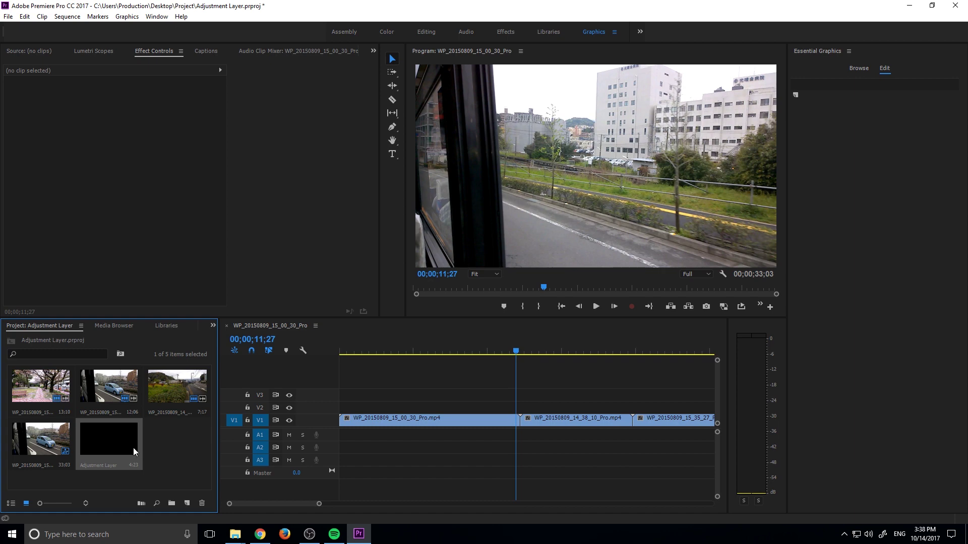
pyautogui.press('Delete')
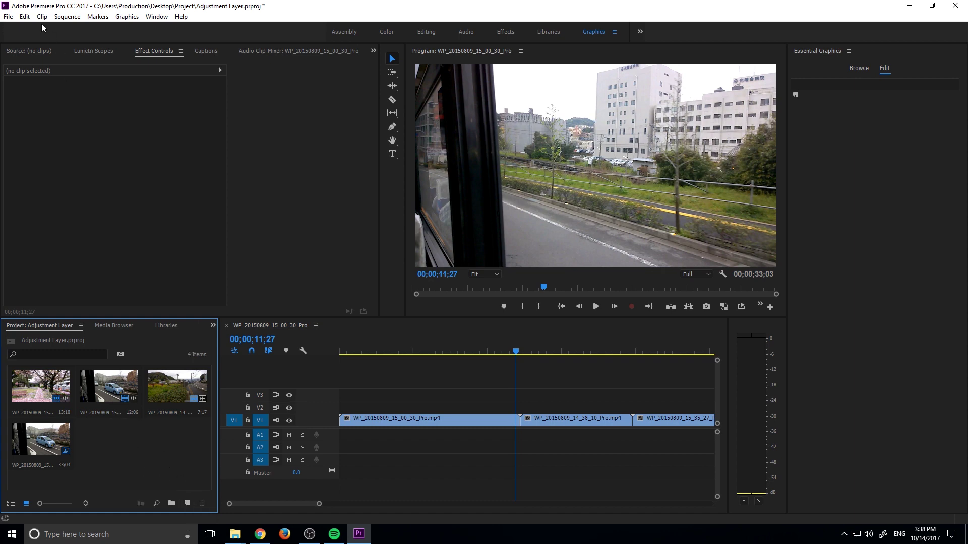
# Step: Search the File menu and panels for the command that creates a new adjustment layer
pyautogui.click(8, 16)
pyautogui.click(192, 432)
pyautogui.click(479, 362)
pyautogui.click(501, 193)
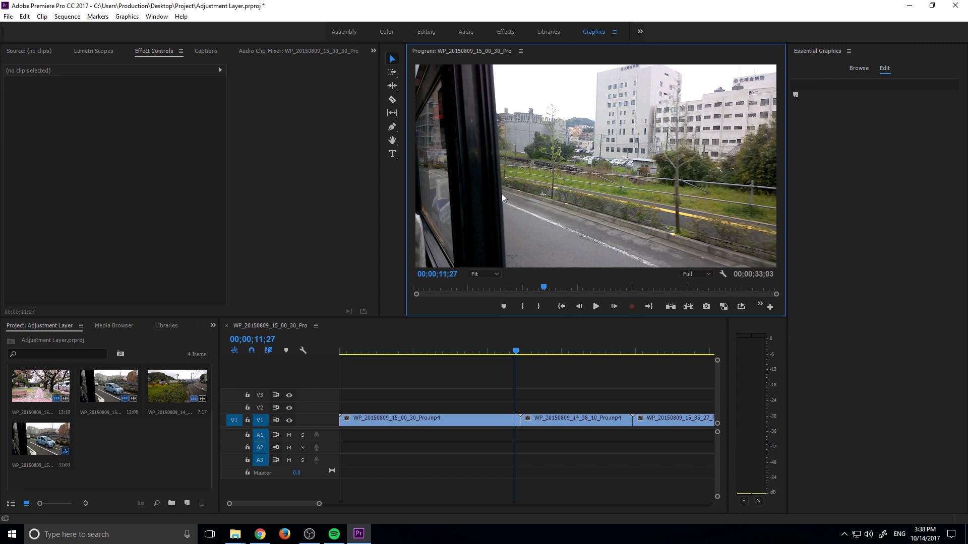
pyautogui.click(245, 142)
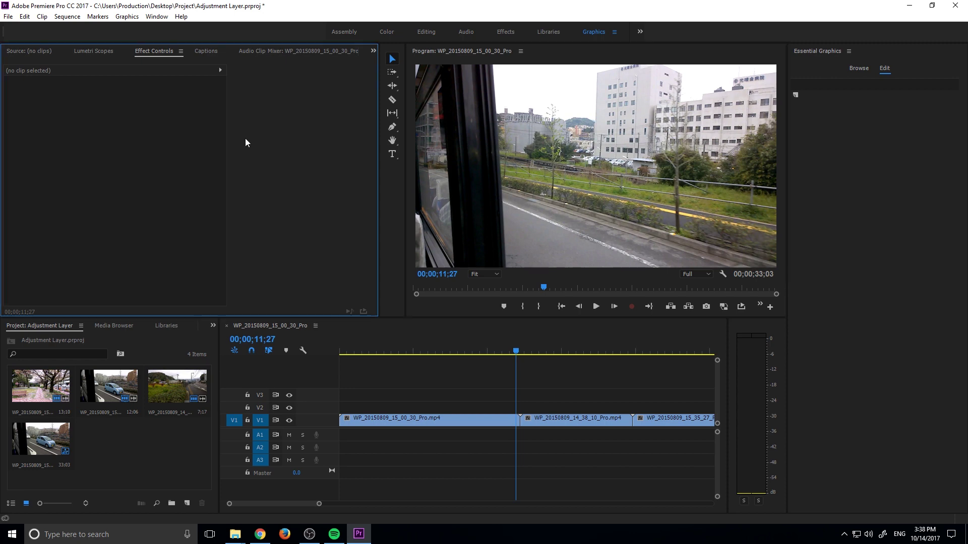
pyautogui.click(8, 16)
pyautogui.moveTo(24, 28)
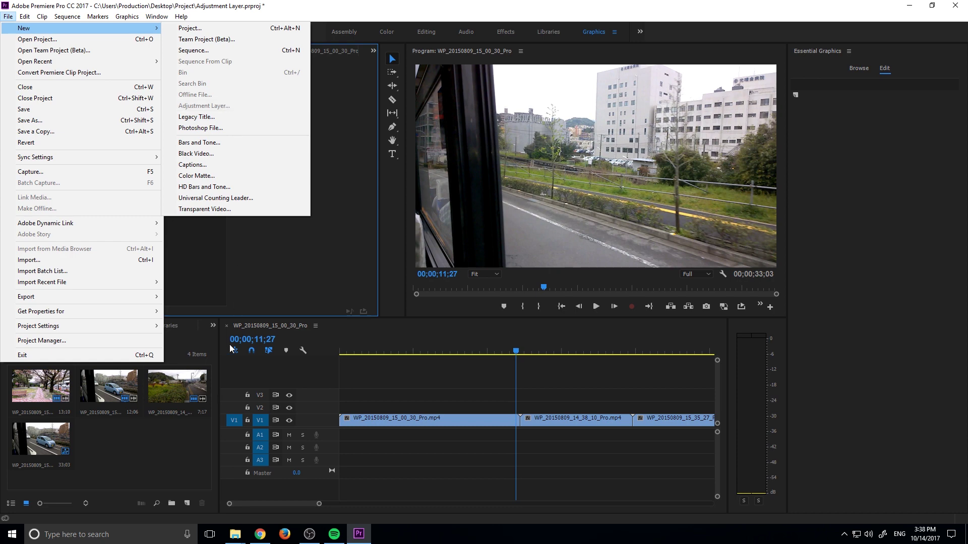
# Step: Create a new 1920×1080 adjustment layer from the Project panel's New Item list
pyautogui.click(154, 422)
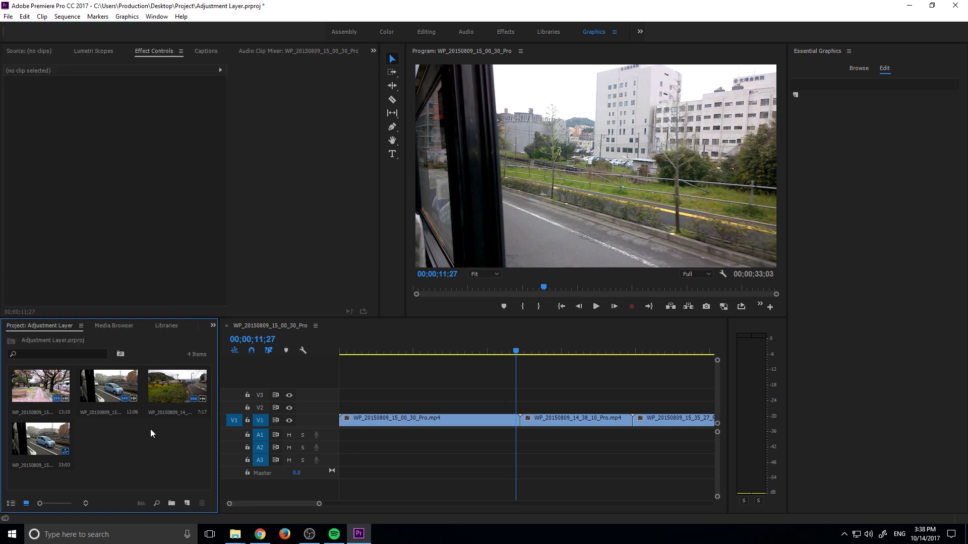
pyautogui.click(186, 503)
pyautogui.click(162, 462)
pyautogui.click(415, 480)
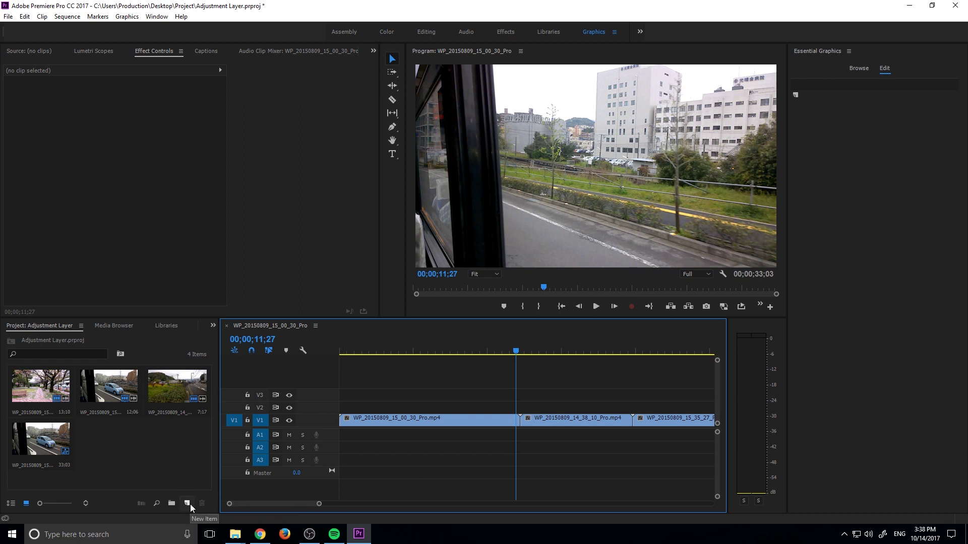
pyautogui.click(189, 504)
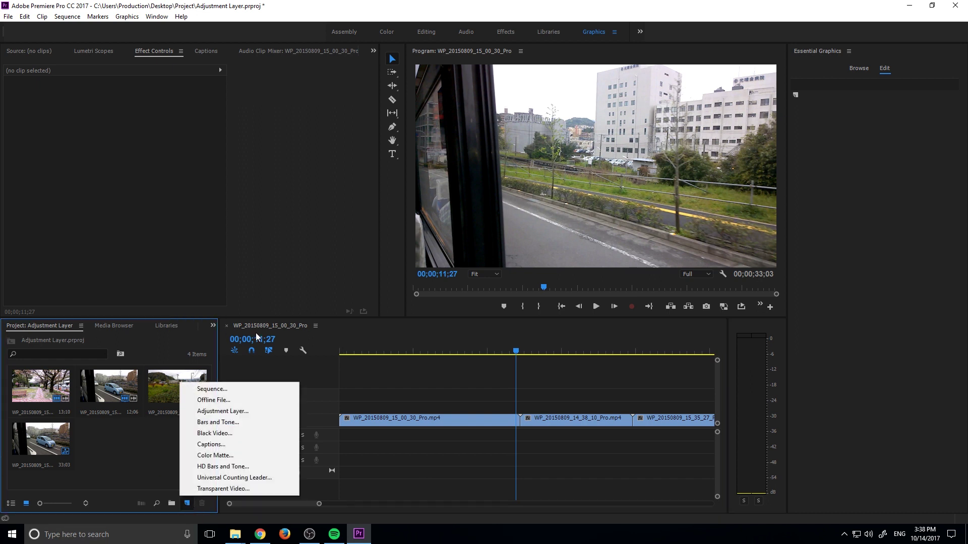
pyautogui.click(222, 411)
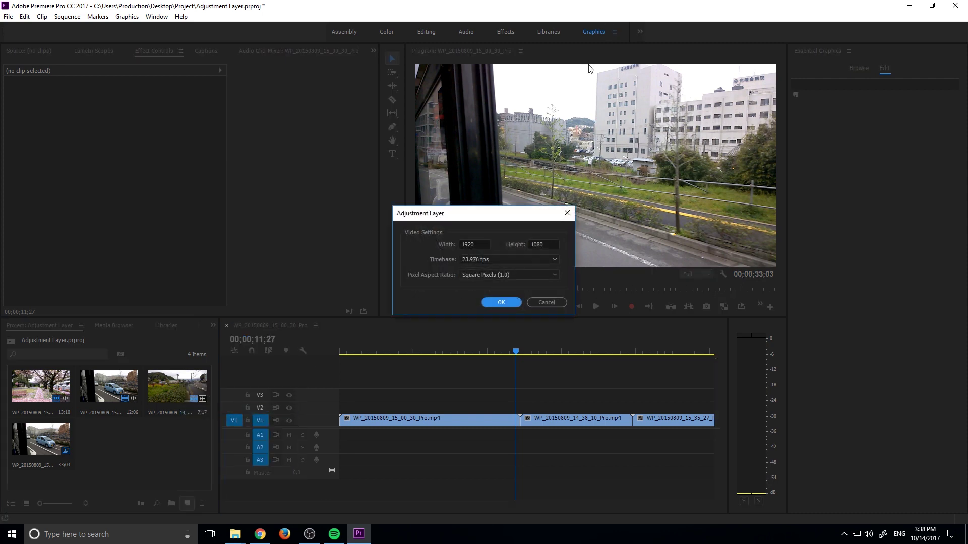
pyautogui.click(501, 302)
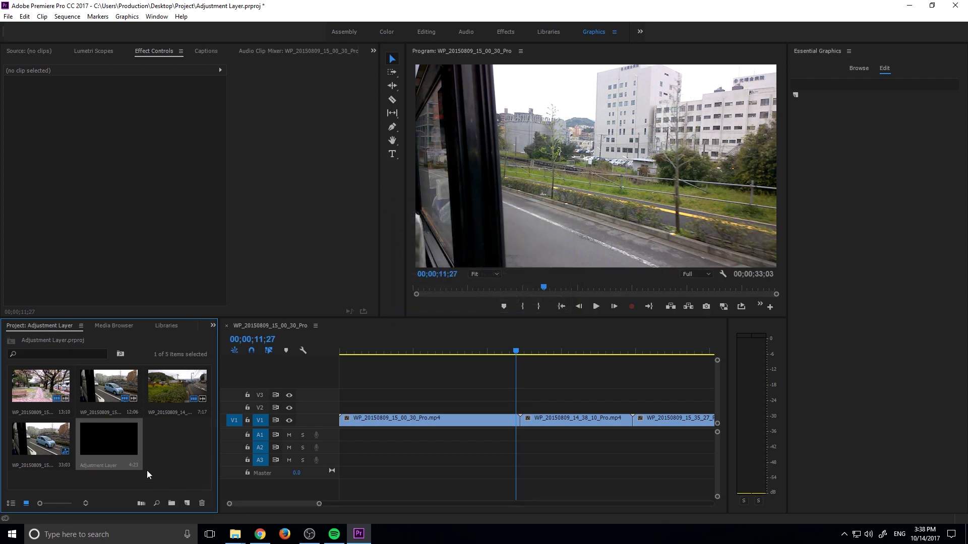
# Step: Place the adjustment layer on V3 at the sequence start and stretch it across nearly all clips
pyautogui.moveTo(107, 450); pyautogui.dragTo(346, 395)
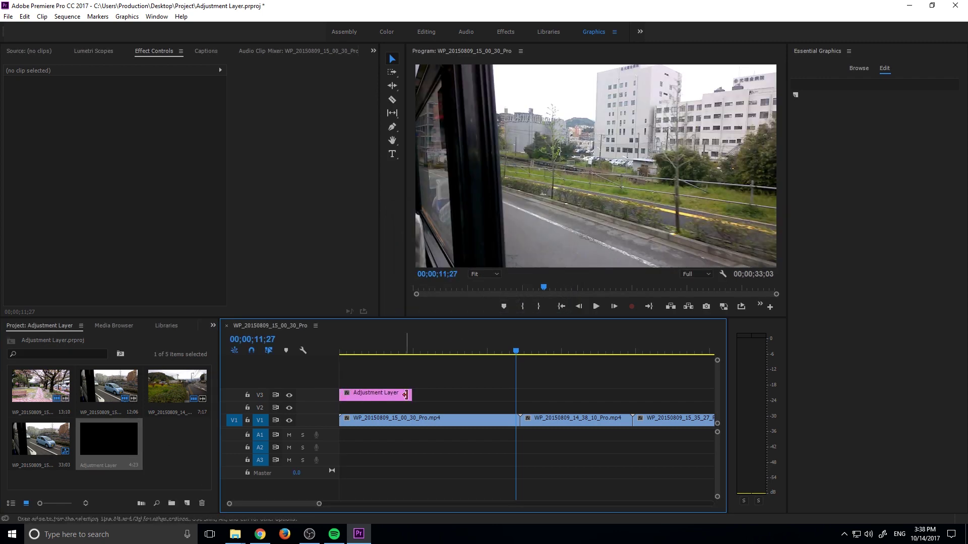
pyautogui.moveTo(418, 392); pyautogui.dragTo(701, 393)
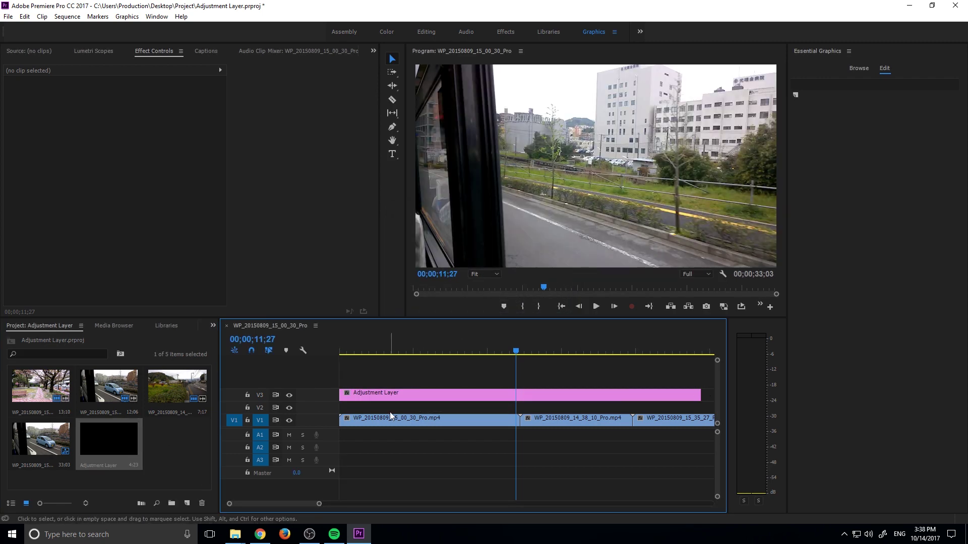
pyautogui.click(403, 395)
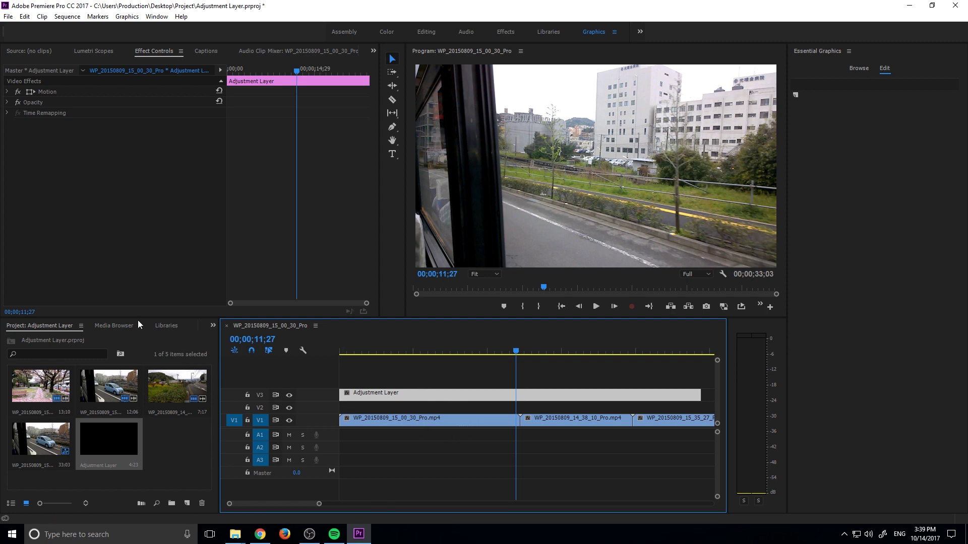
# Step: Drag Spherize from Video Effects > Distort onto the Adjustment Layer clip on V3
pyautogui.click(213, 326)
pyautogui.click(231, 360)
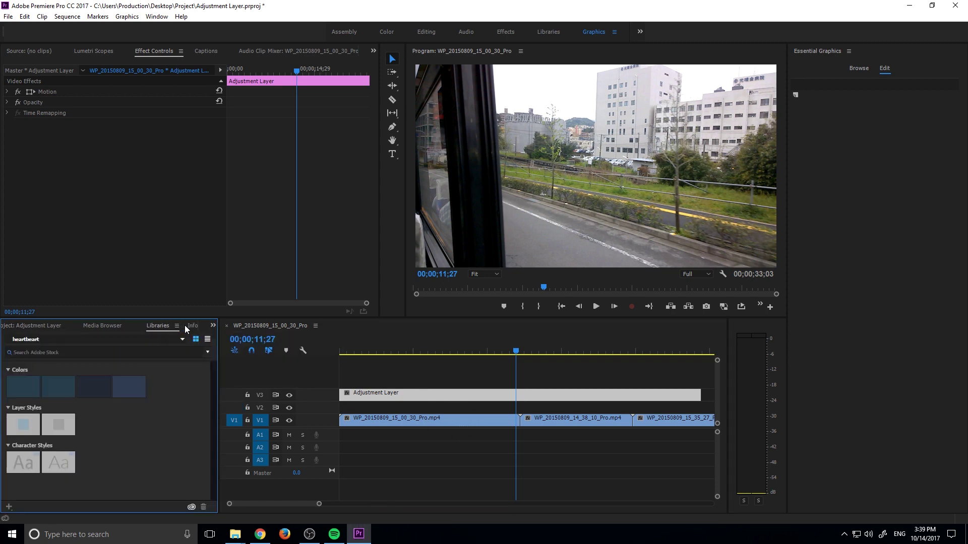
pyautogui.click(213, 325)
pyautogui.click(228, 384)
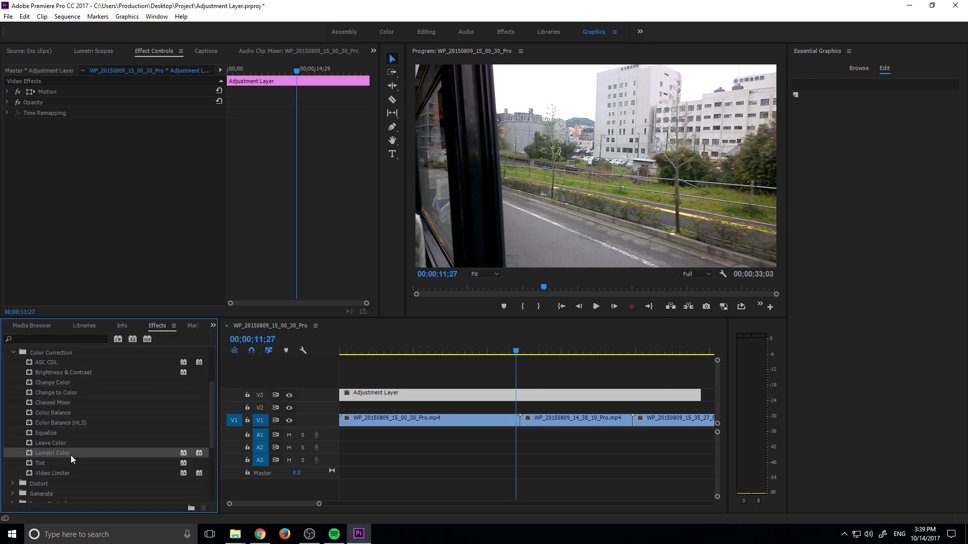
pyautogui.scroll(1, 64, 436)
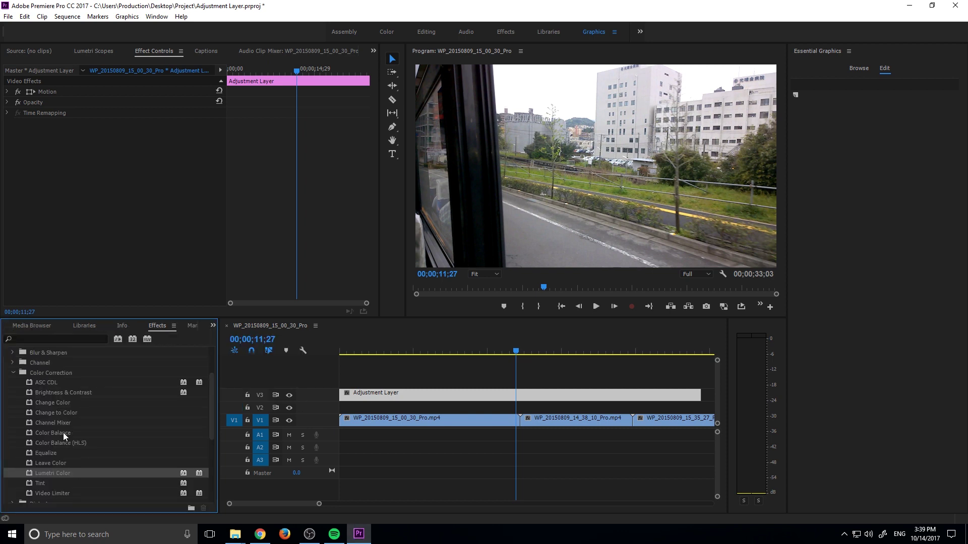
pyautogui.scroll(-3, 83, 409)
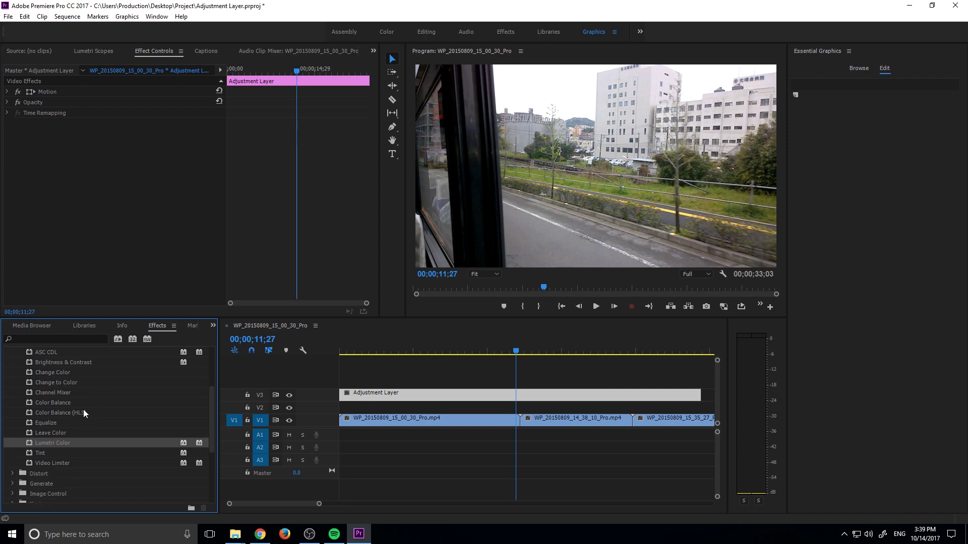
pyautogui.scroll(-1, 72, 401)
pyautogui.click(12, 443)
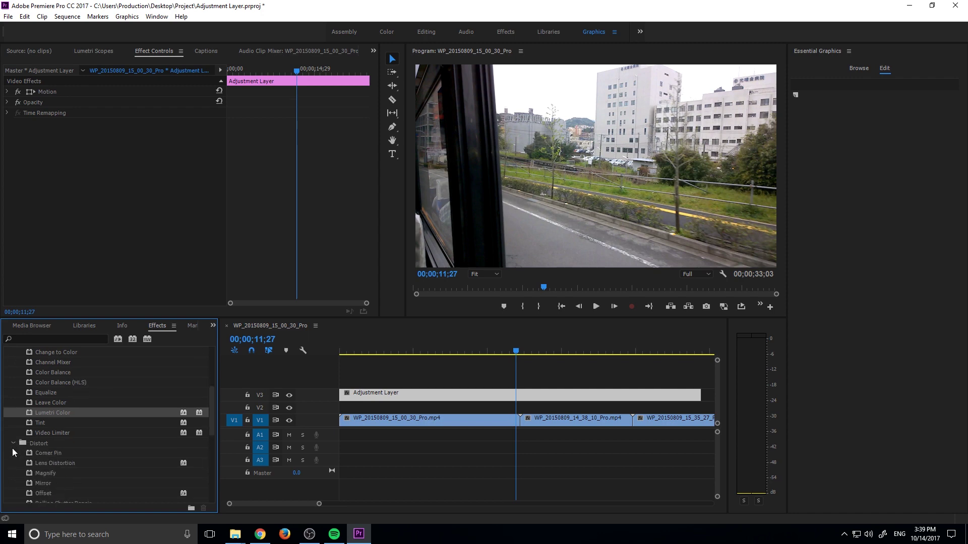
pyautogui.scroll(-3, 29, 446)
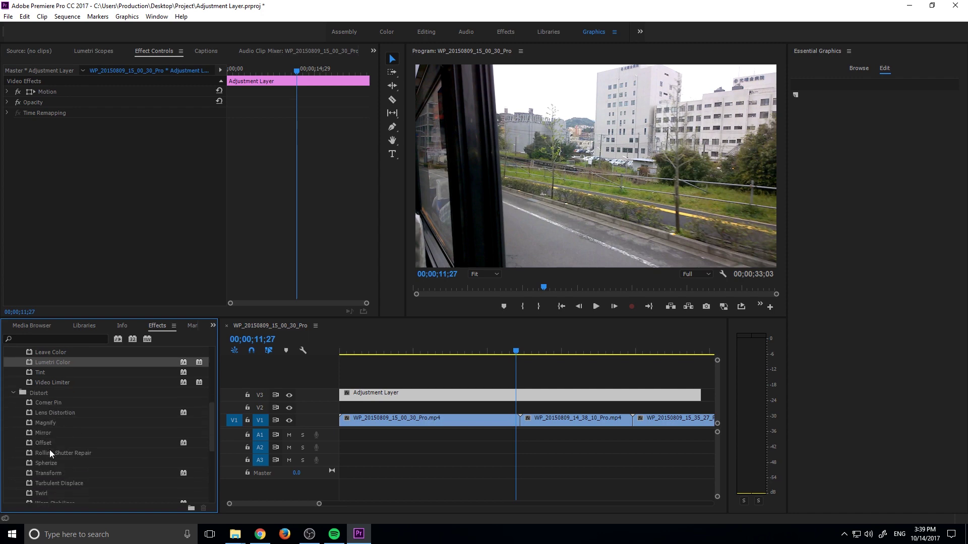
pyautogui.scroll(-2, 50, 458)
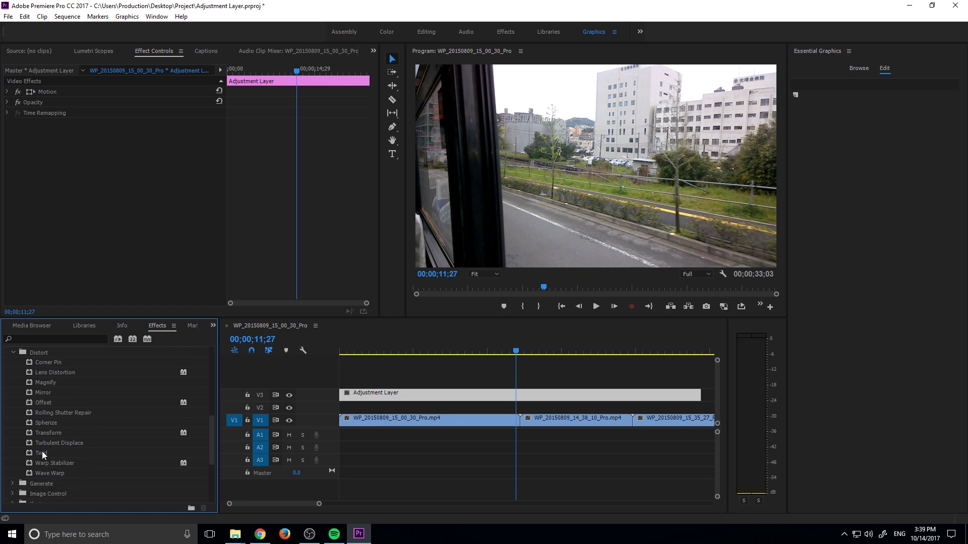
pyautogui.moveTo(46, 427); pyautogui.dragTo(571, 398)
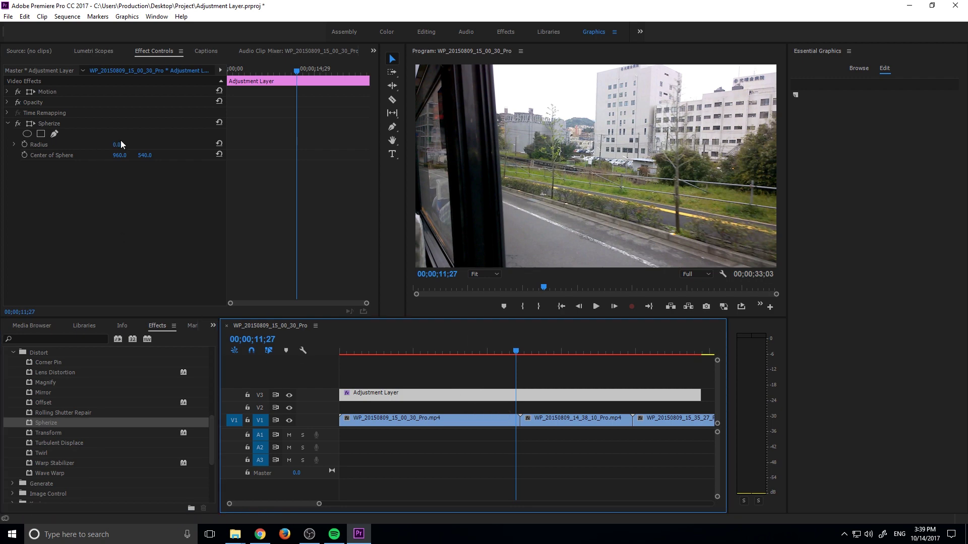
# Step: Raise the Spherize Radius to about 568 and scrub around 11;27 to preview the bulge
pyautogui.moveTo(121, 145); pyautogui.dragTo(274, 142)
pyautogui.click(524, 350)
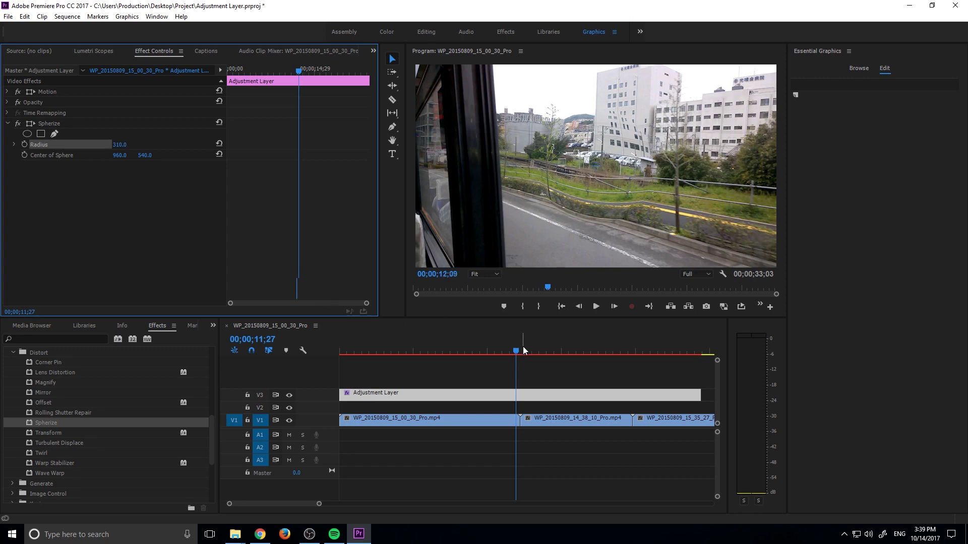
pyautogui.moveTo(524, 350)
pyautogui.mouseDown()
pyautogui.moveTo(495, 351)
pyautogui.moveTo(507, 350)
pyautogui.mouseUp()
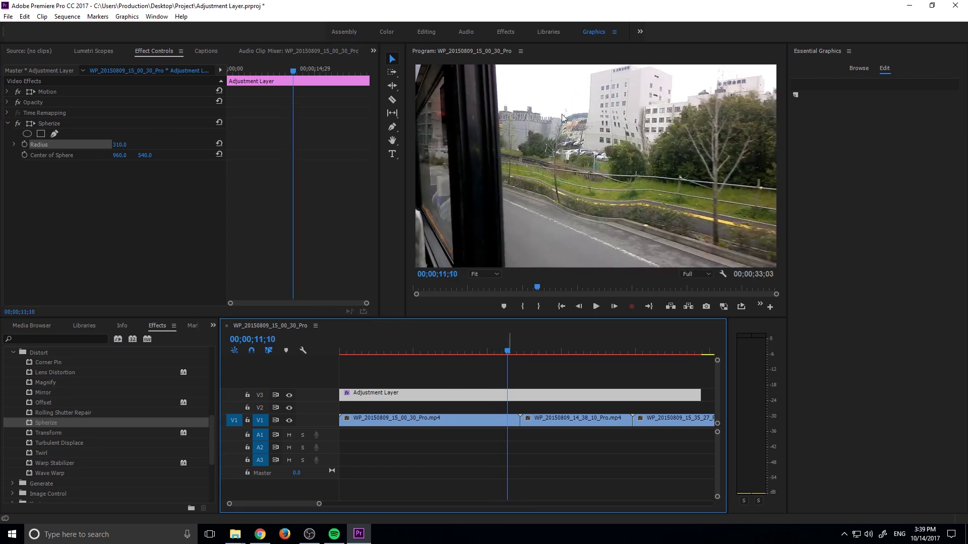
pyautogui.moveTo(120, 145); pyautogui.dragTo(237, 155)
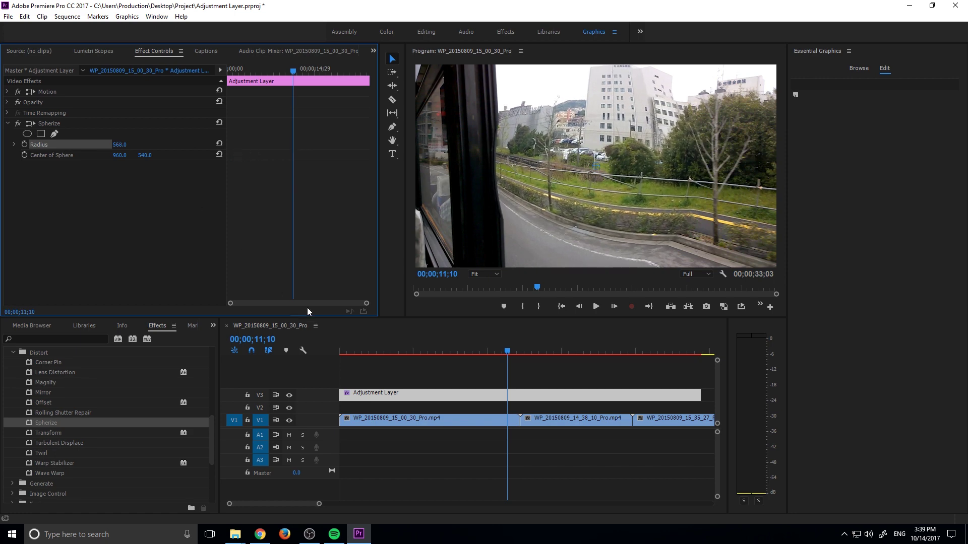
pyautogui.click(516, 349)
pyautogui.moveTo(517, 348); pyautogui.dragTo(409, 350)
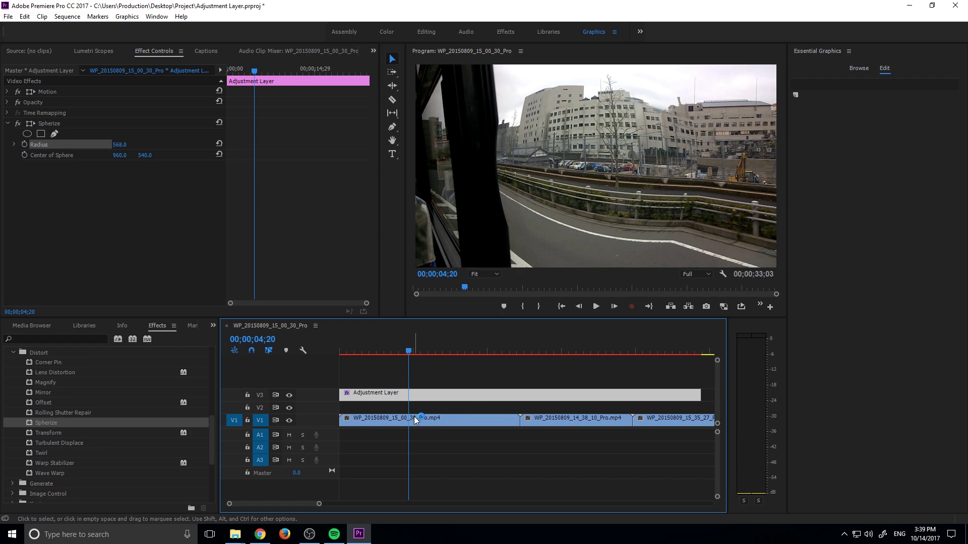
# Step: Move WP_20150809_15_00_30_Pro.mp4 onto a new V4 track above the adjustment layer and preview
pyautogui.moveTo(415, 421); pyautogui.dragTo(410, 370)
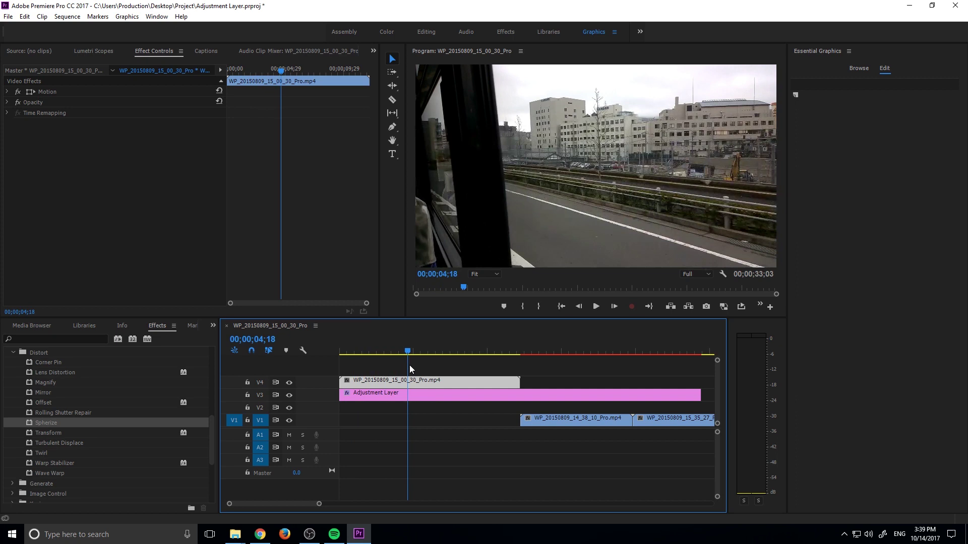
pyautogui.click(410, 398)
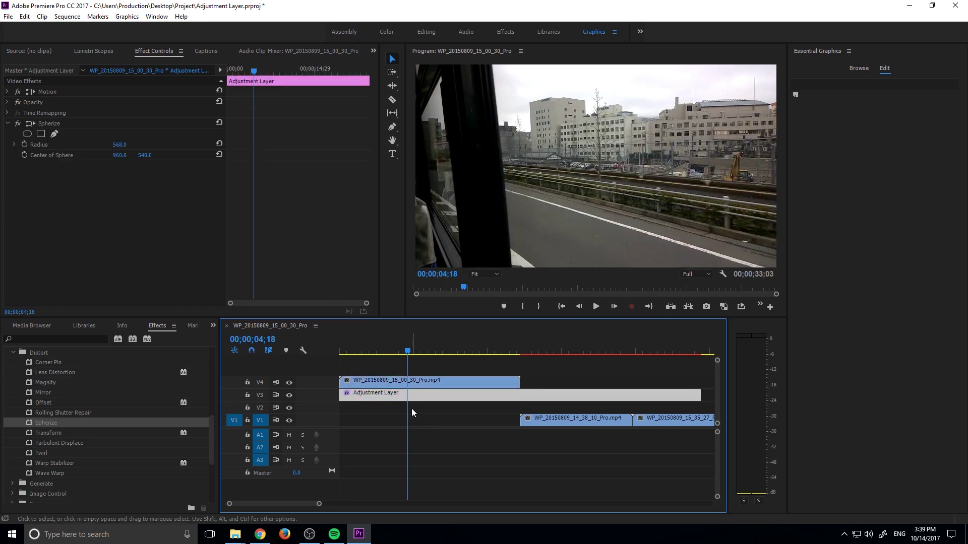
pyautogui.moveTo(409, 353)
pyautogui.mouseDown()
pyautogui.moveTo(519, 362)
pyautogui.moveTo(417, 352)
pyautogui.mouseUp()
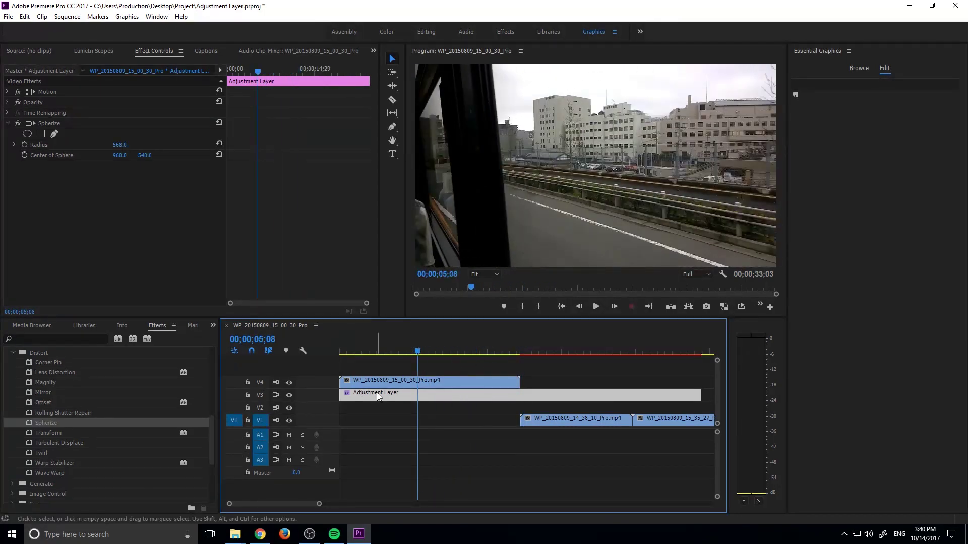
# Step: Rename the Adjustment Layer project item to 'Middle Bubble'
pyautogui.click(32, 326)
pyautogui.click(14, 326)
pyautogui.click(114, 467)
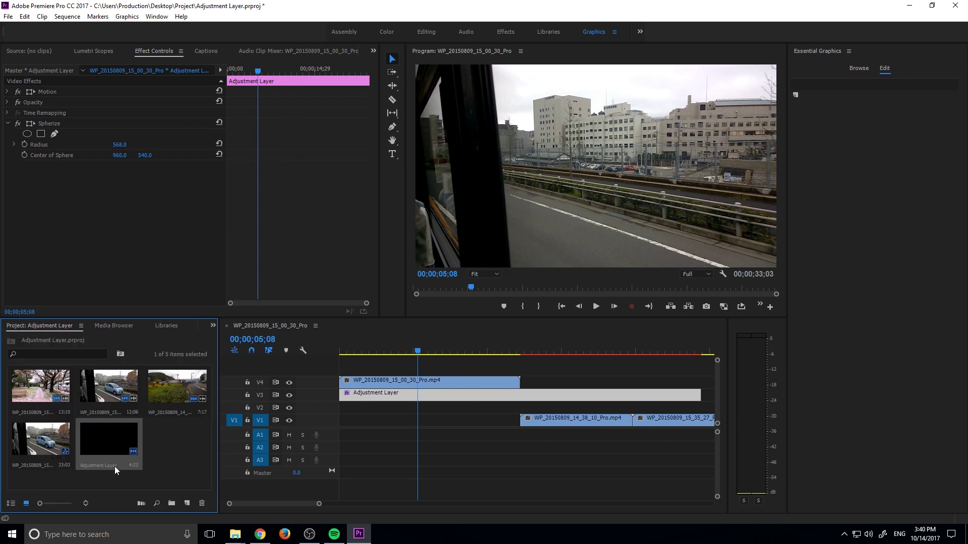
pyautogui.click(114, 466)
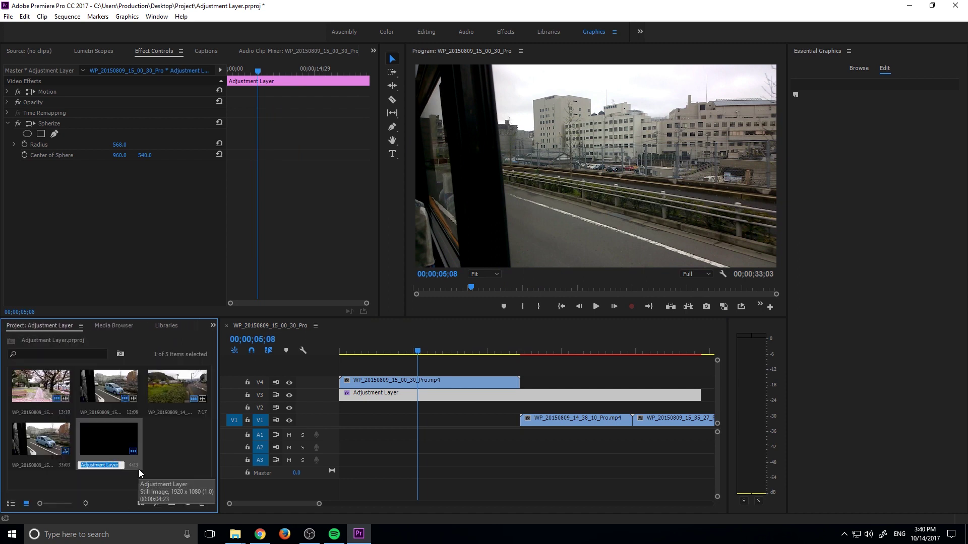
pyautogui.write('Middle Bubble')
pyautogui.press('Tab')
# Step: Lay Middle Bubble on V3, delete the old Adjustment Layer clip, and extend it to the sequence end
pyautogui.click(346, 437)
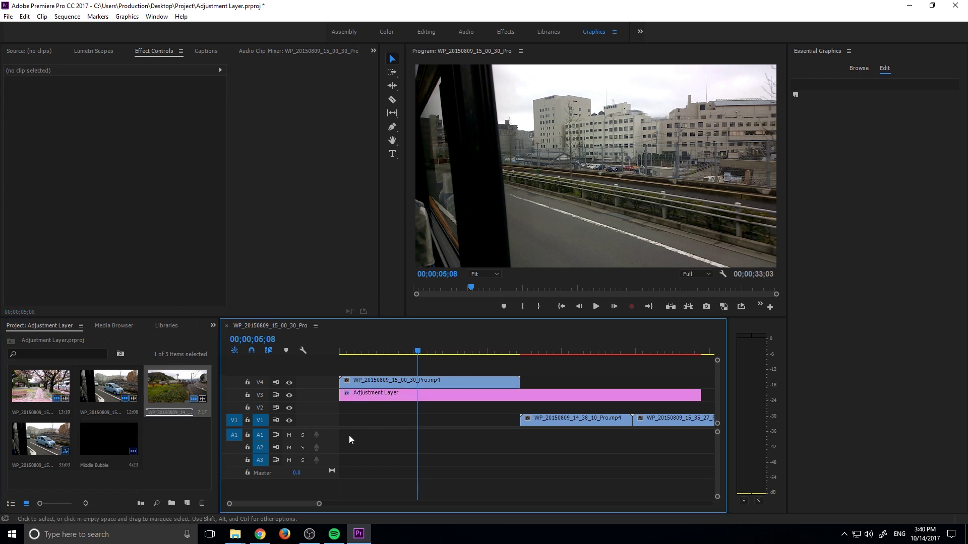
pyautogui.click(379, 400)
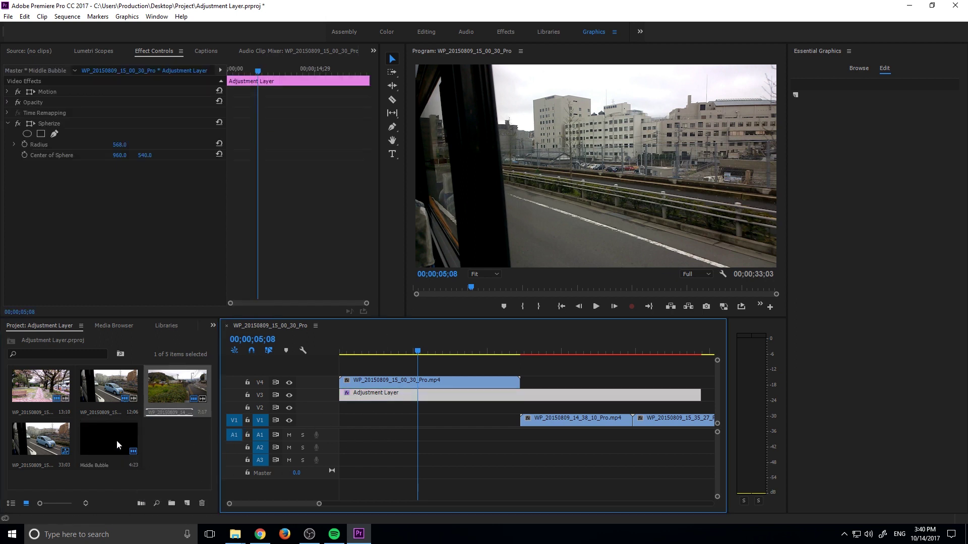
pyautogui.moveTo(116, 440); pyautogui.dragTo(348, 403)
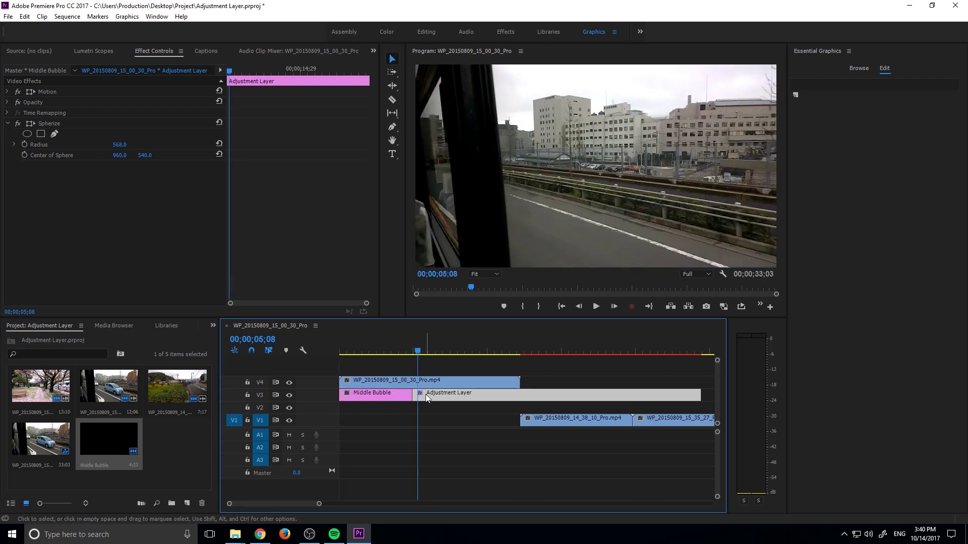
pyautogui.press('Delete')
pyautogui.moveTo(418, 394); pyautogui.dragTo(713, 394)
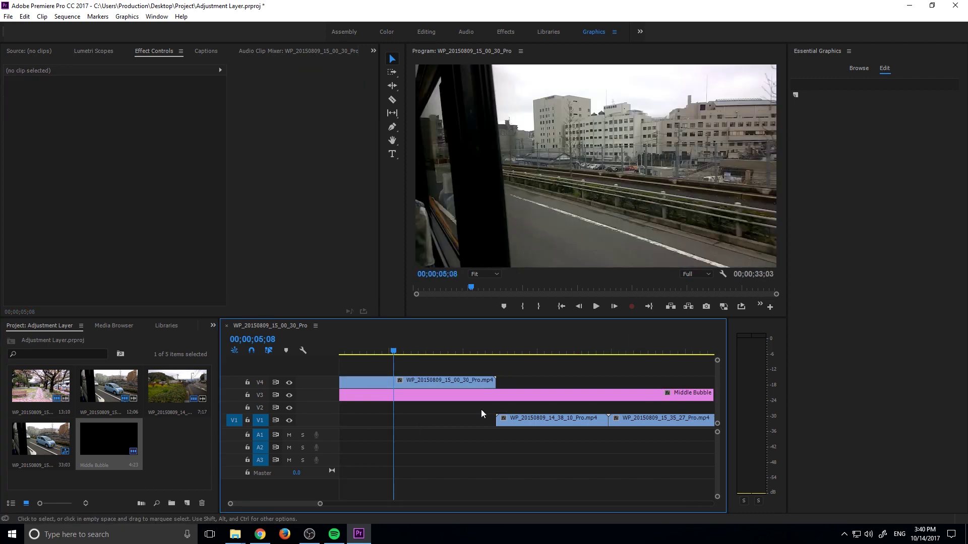
# Step: Apply Spherize from the Effects list to the Middle Bubble clip and zoom the timeline in
pyautogui.click(458, 394)
pyautogui.click(147, 325)
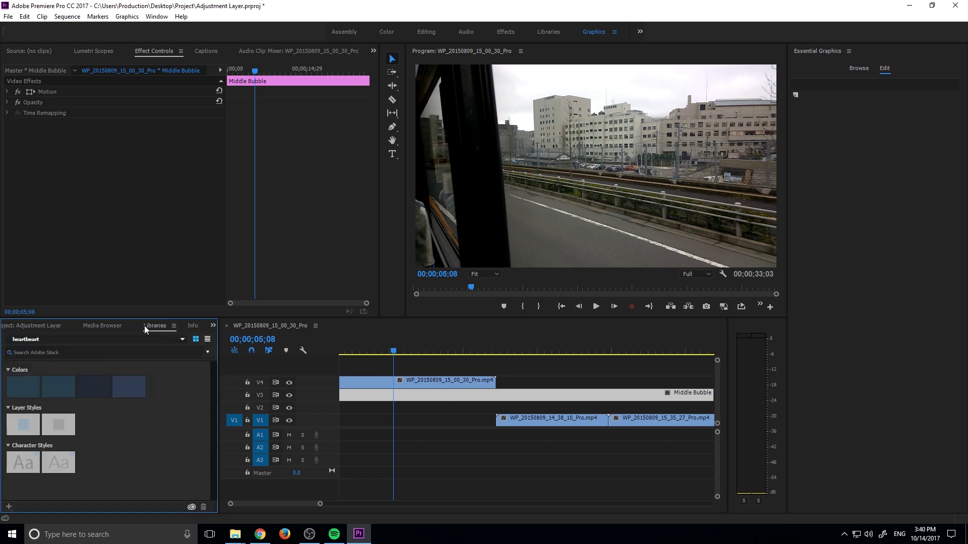
pyautogui.click(116, 325)
pyautogui.click(210, 325)
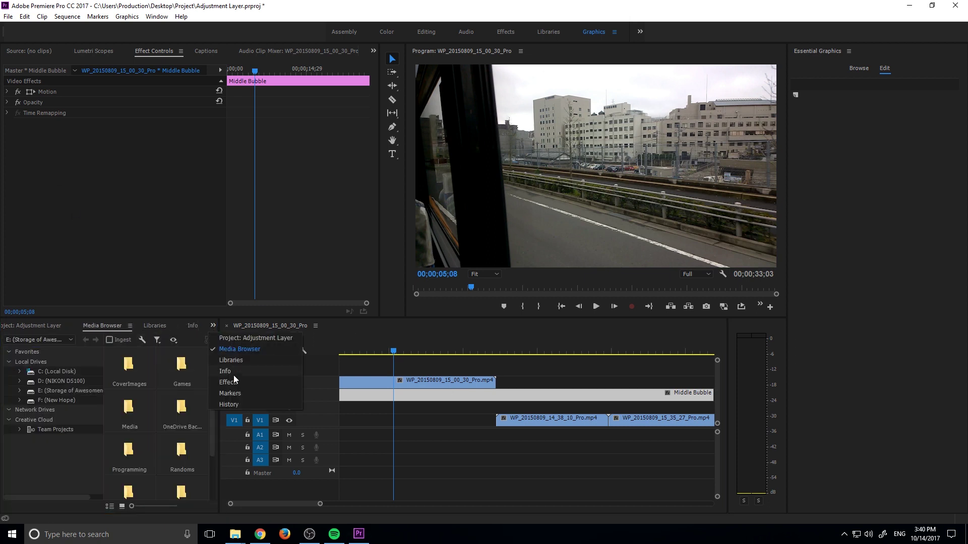
pyautogui.click(236, 386)
pyautogui.moveTo(53, 423); pyautogui.dragTo(463, 395)
pyautogui.click(258, 362)
pyautogui.press('=')
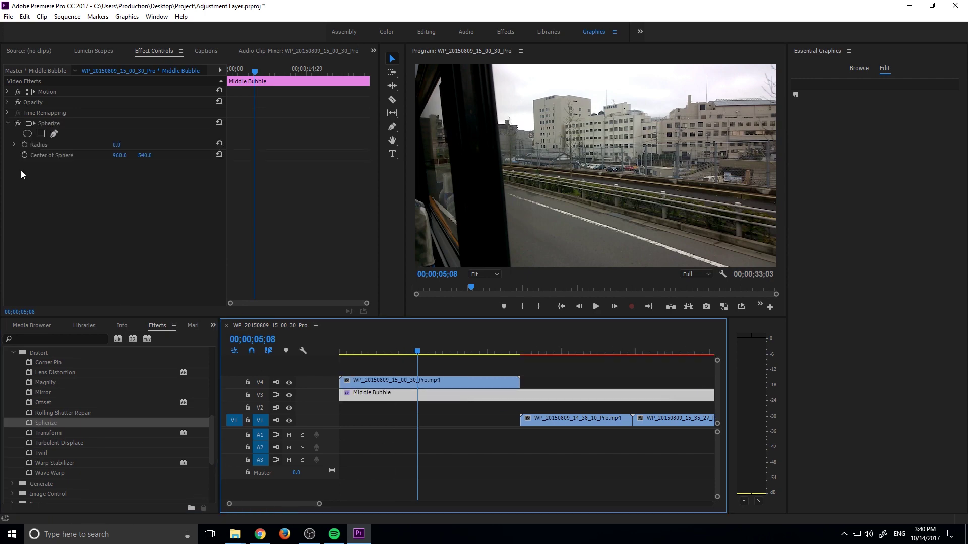
# Step: Set Middle Bubble's Spherize Radius to 464.0 in Effect Controls, previewing the bulge
pyautogui.moveTo(116, 145); pyautogui.dragTo(150, 145)
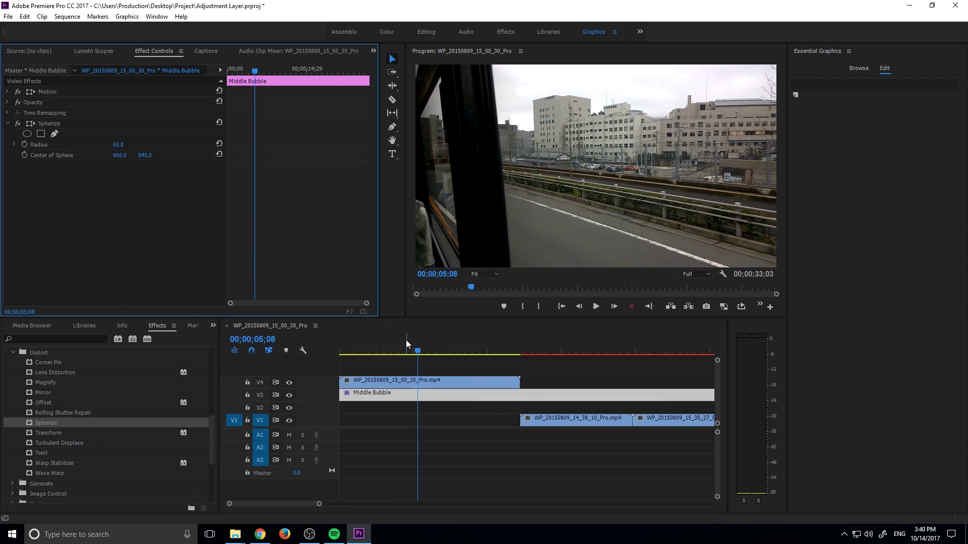
pyautogui.moveTo(418, 353); pyautogui.dragTo(553, 353)
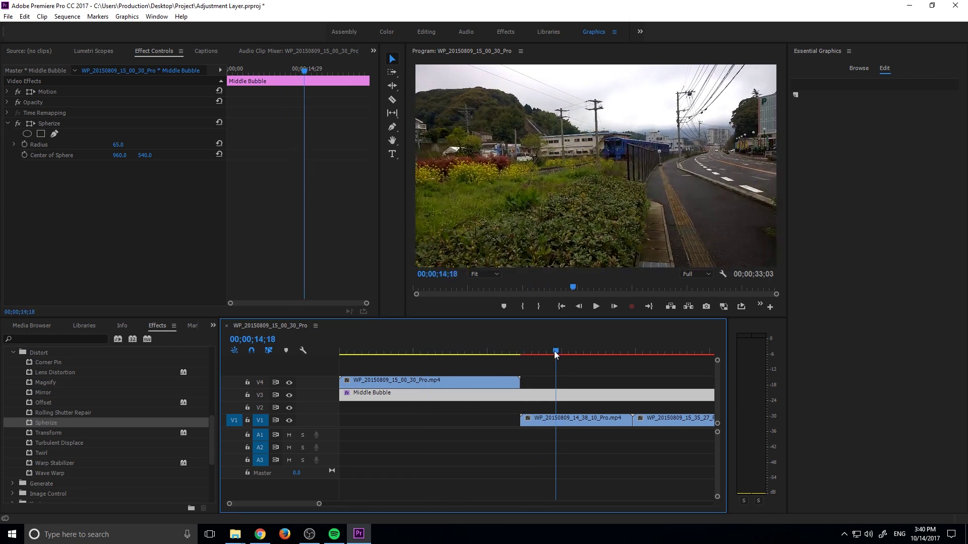
pyautogui.doubleClick(456, 396)
pyautogui.click(524, 396)
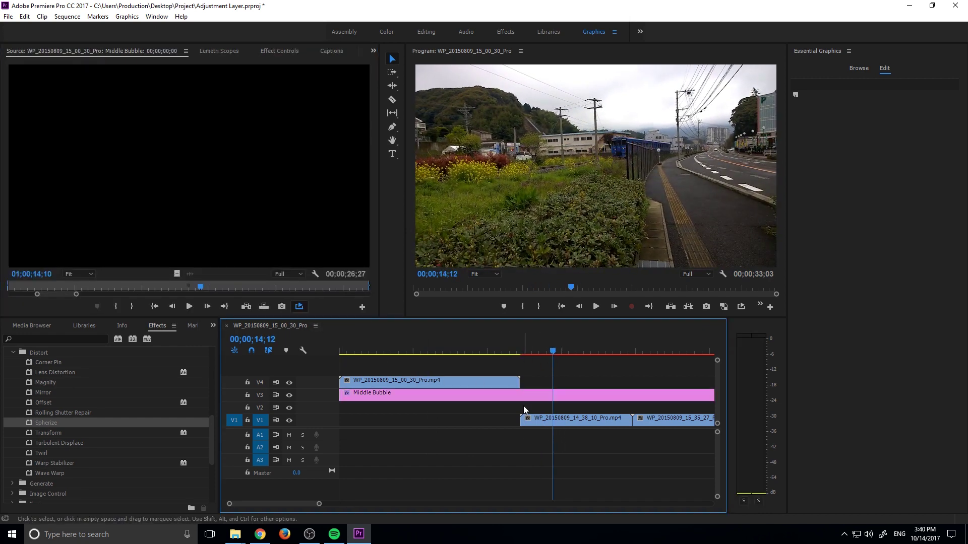
pyautogui.click(280, 51)
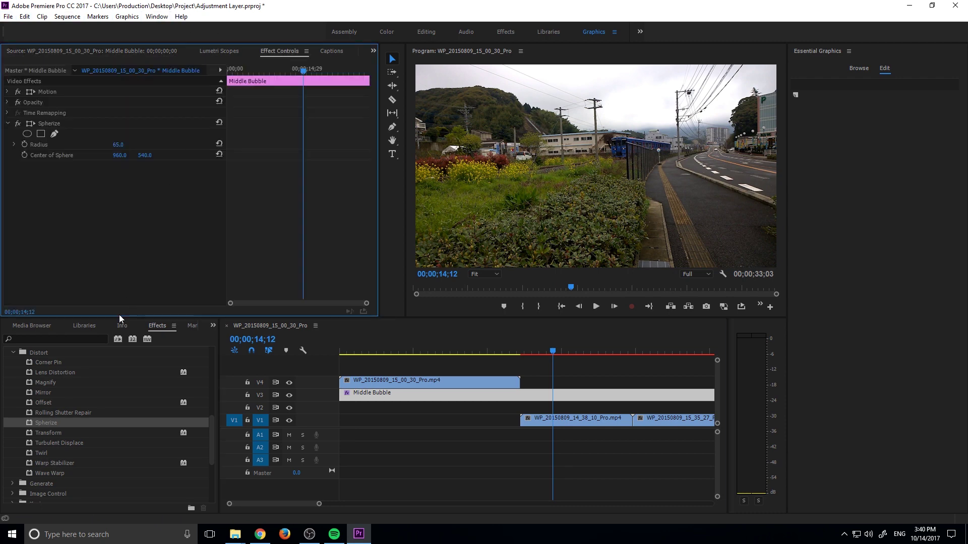
pyautogui.moveTo(120, 144); pyautogui.dragTo(322, 120)
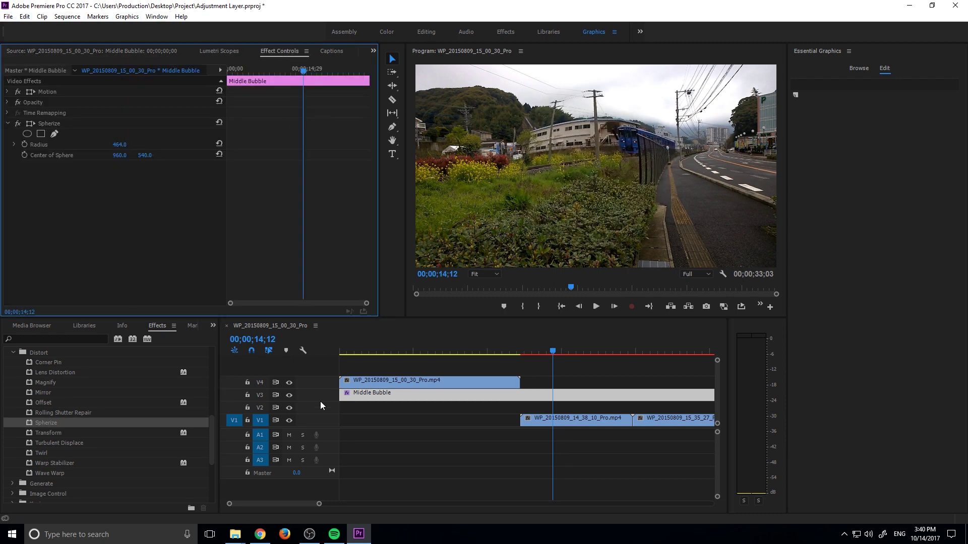
# Step: Create another adjustment layer in the Project panel and name it 'Lumetri'
pyautogui.click(31, 326)
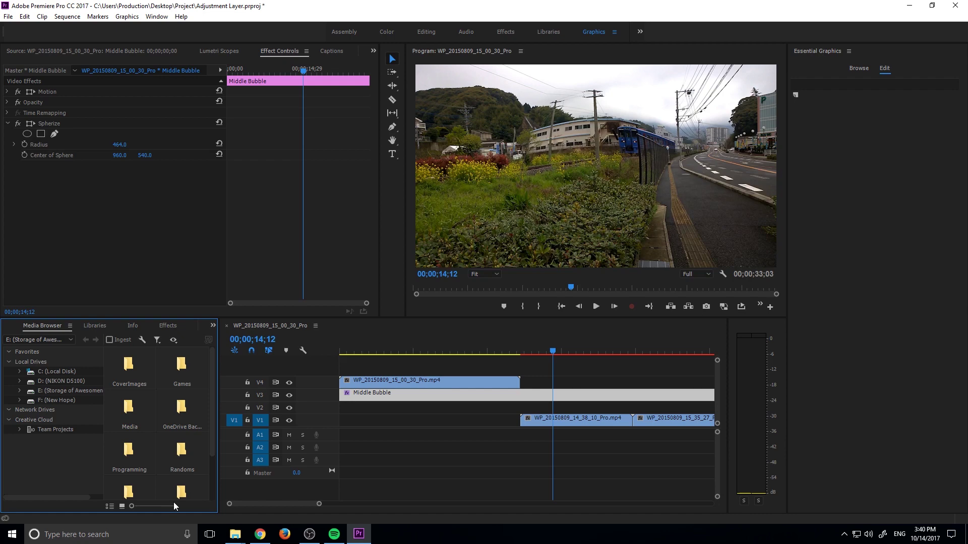
pyautogui.scroll(1, 27, 325)
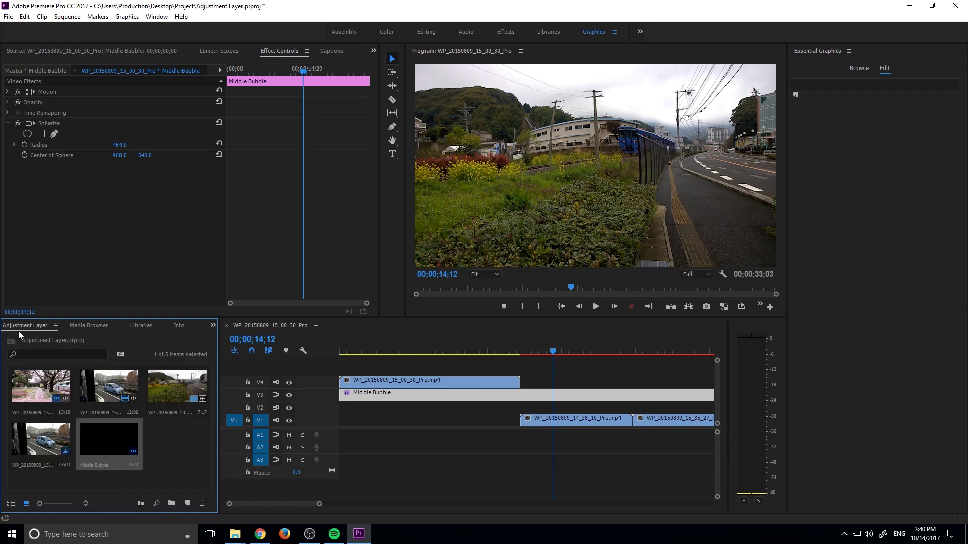
pyautogui.click(187, 503)
pyautogui.click(213, 411)
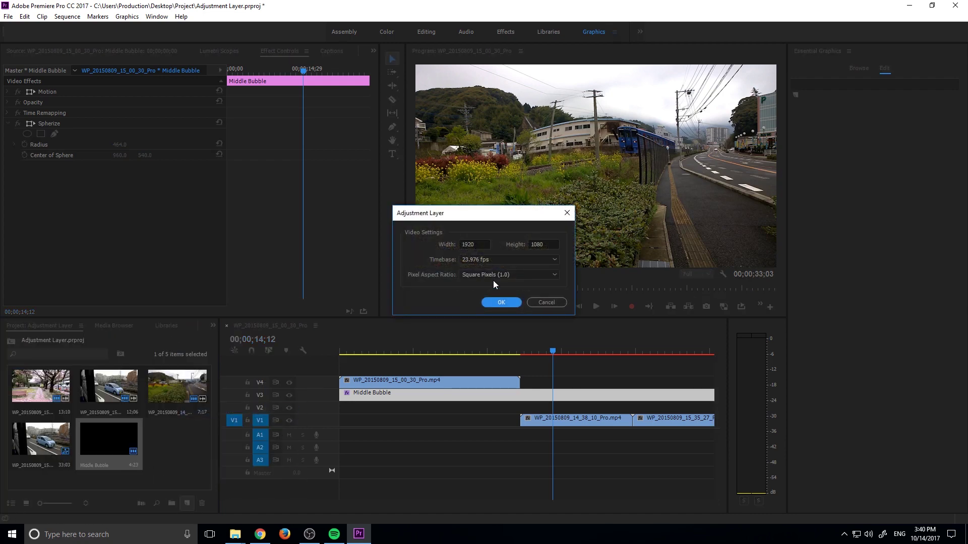
pyautogui.click(510, 302)
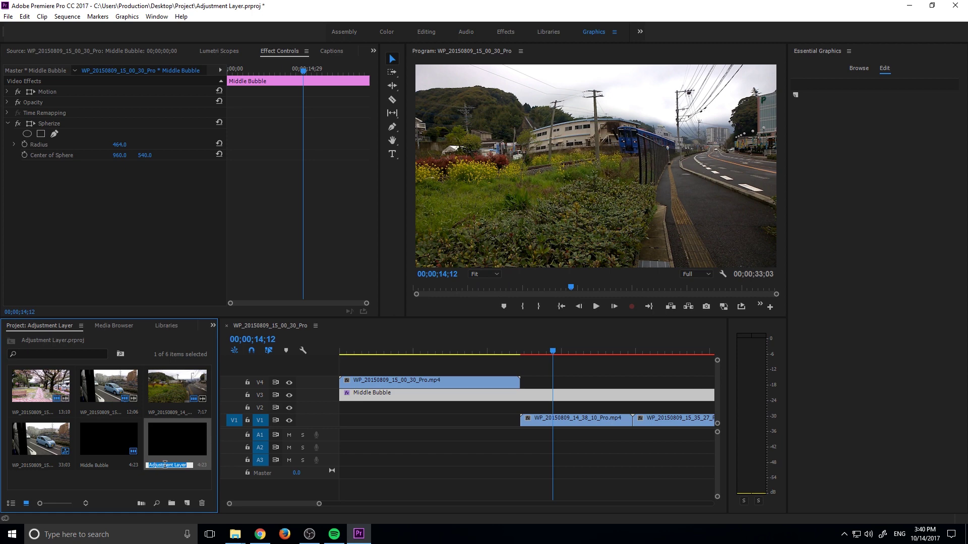
pyautogui.write('L')
pyautogui.press('BackSpace')
pyautogui.press('BackSpace')
pyautogui.press('BackSpace')
pyautogui.write('tri')
pyautogui.press('Return')
# Step: Place Lumetri on V2, extend its end rightward, and park the playhead at 14;09
pyautogui.moveTo(164, 440); pyautogui.dragTo(513, 411)
pyautogui.moveTo(578, 409); pyautogui.dragTo(652, 409)
pyautogui.click(556, 349)
pyautogui.moveTo(560, 349); pyautogui.dragTo(551, 350)
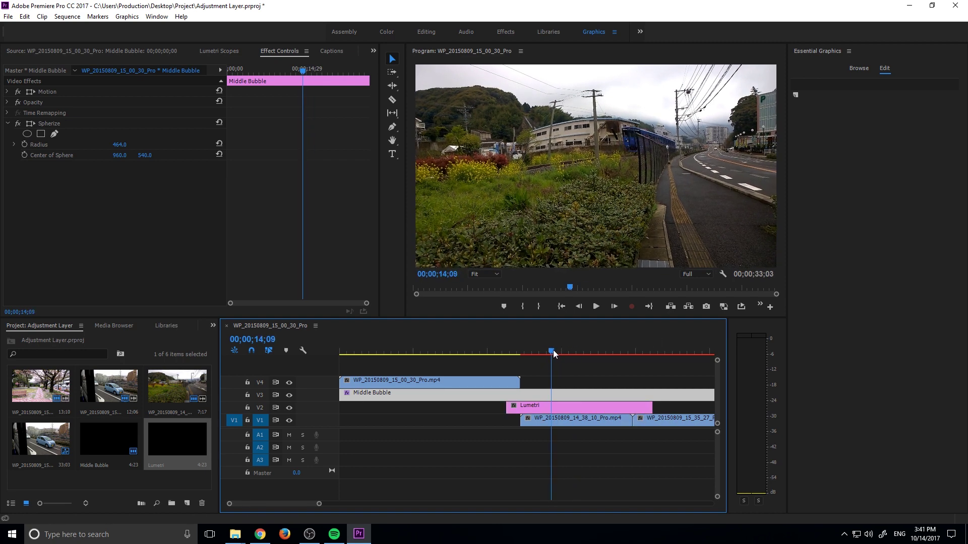
# Step: Search the Effects for 'lumet' and apply Lumetri Color to the Lumetri adjustment layer
pyautogui.click(523, 419)
pyautogui.click(550, 407)
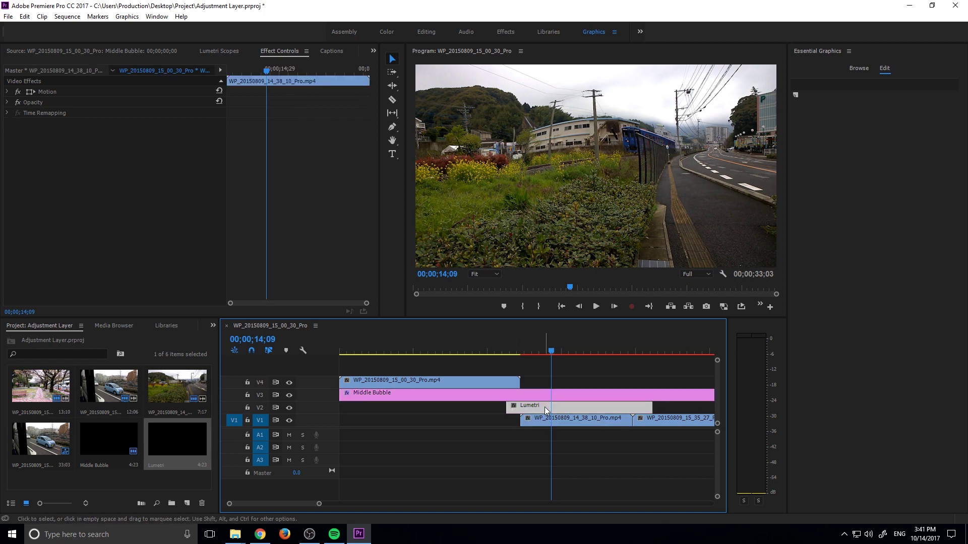
pyautogui.click(213, 326)
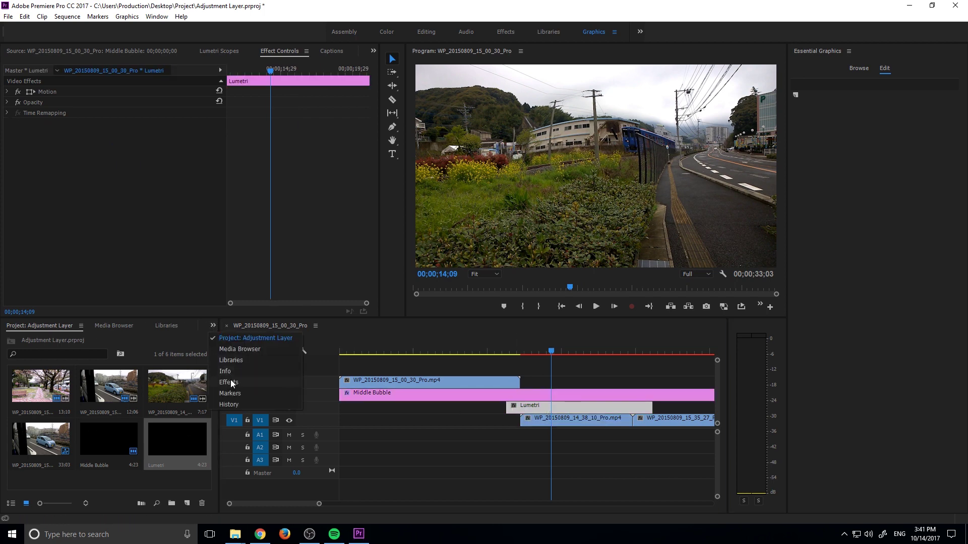
pyautogui.click(231, 383)
pyautogui.click(53, 337)
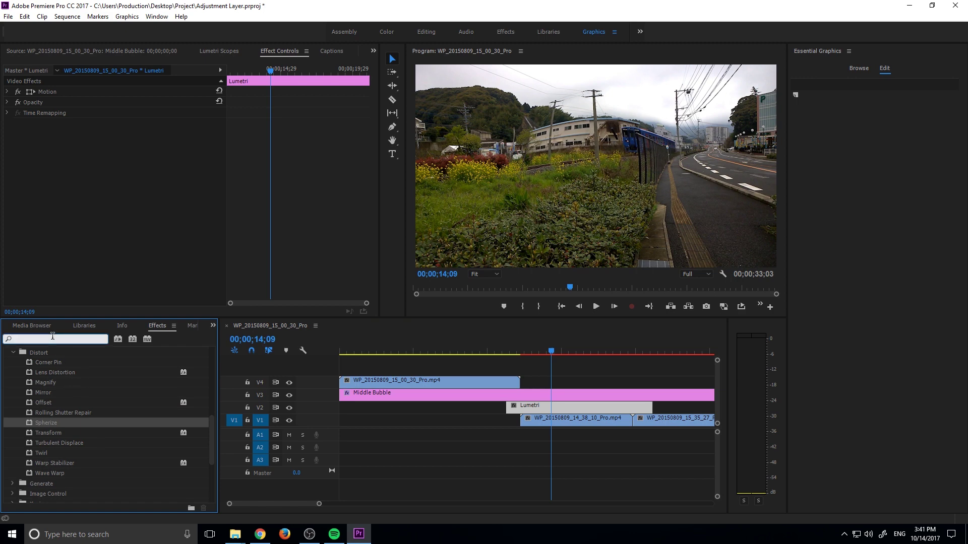
pyautogui.write('lumetri')
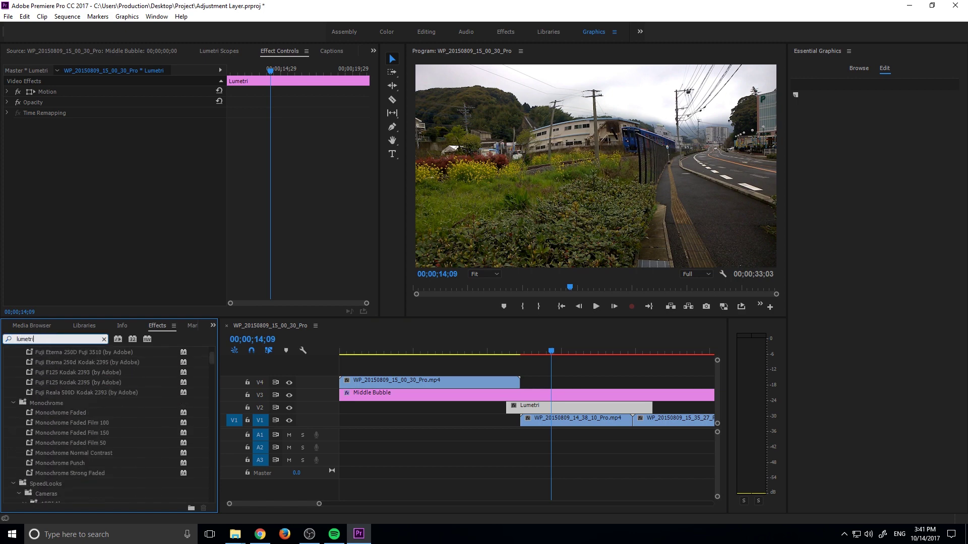
pyautogui.scroll(-10, 38, 425)
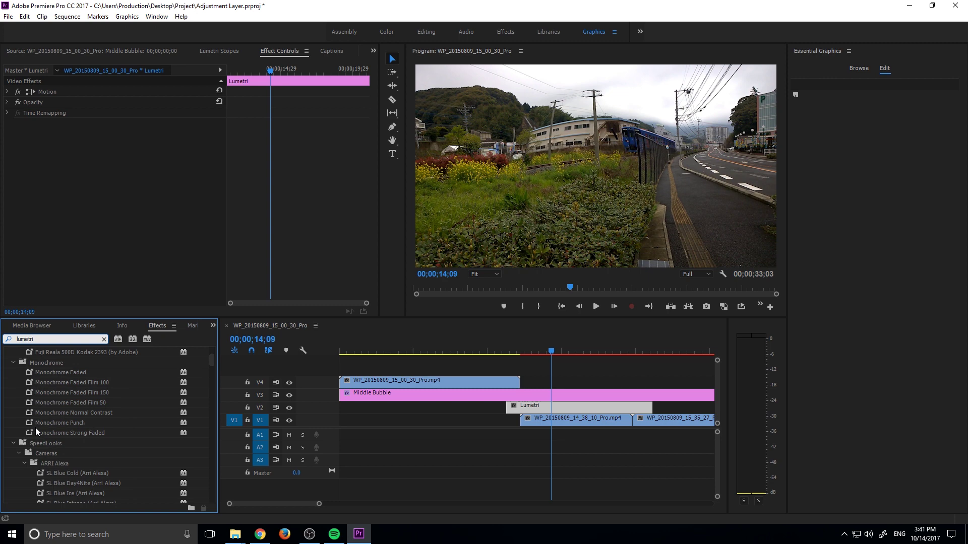
pyautogui.scroll(-5, 39, 425)
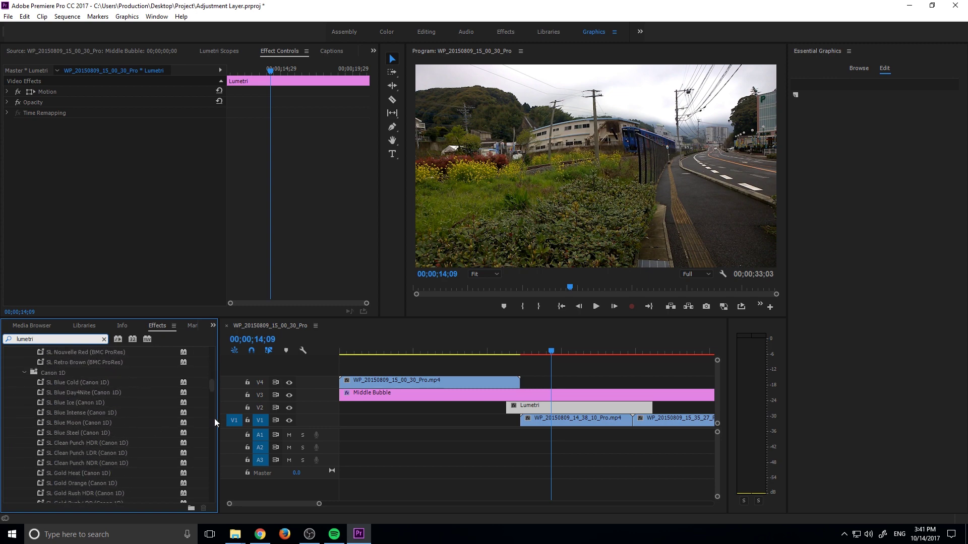
pyautogui.moveTo(212, 388); pyautogui.dragTo(211, 497)
pyautogui.moveTo(63, 478); pyautogui.dragTo(590, 401)
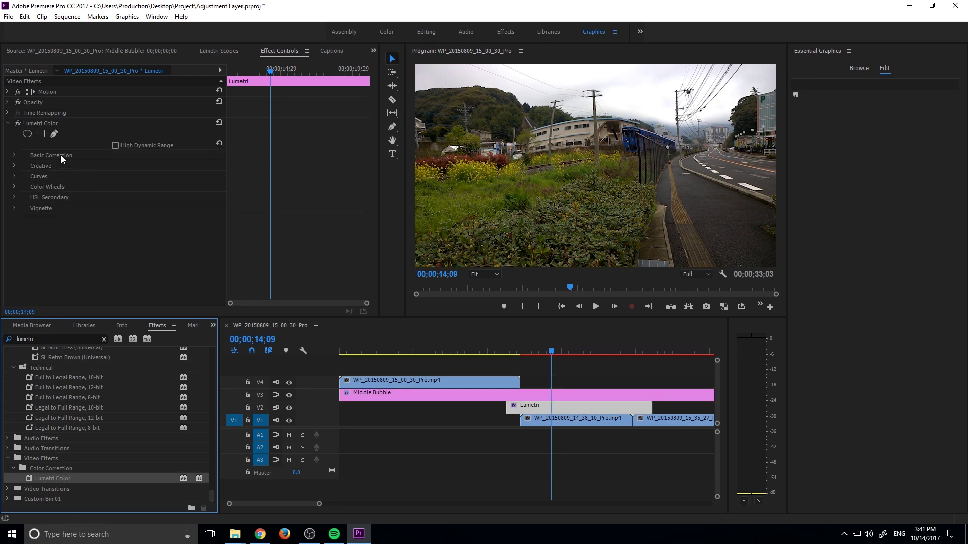
# Step: In Basic Correction, set Temperature -40, Tint 23, Exposure 3.9, Contrast -42 and Whites -66
pyautogui.click(14, 156)
pyautogui.scroll(-2, 49, 190)
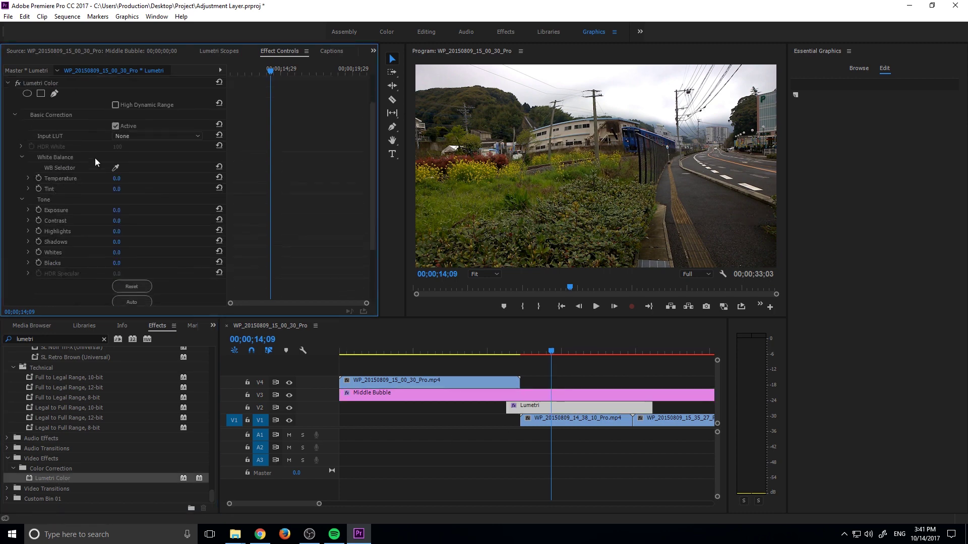
pyautogui.scroll(2, 110, 128)
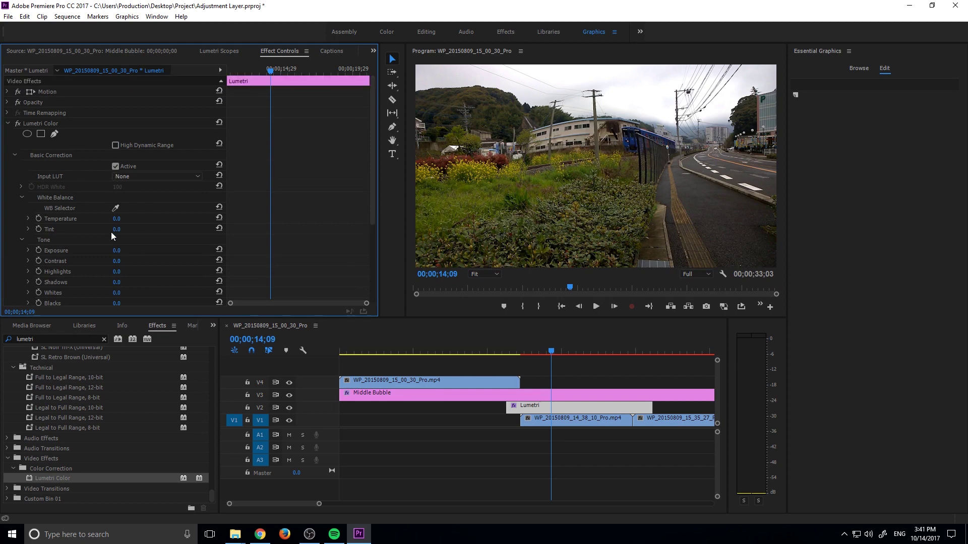
pyautogui.moveTo(116, 218); pyautogui.dragTo(97, 220)
pyautogui.scroll(-2, 132, 232)
pyautogui.click(138, 240)
pyautogui.moveTo(116, 210); pyautogui.dragTo(138, 209)
pyautogui.moveTo(112, 253); pyautogui.dragTo(79, 253)
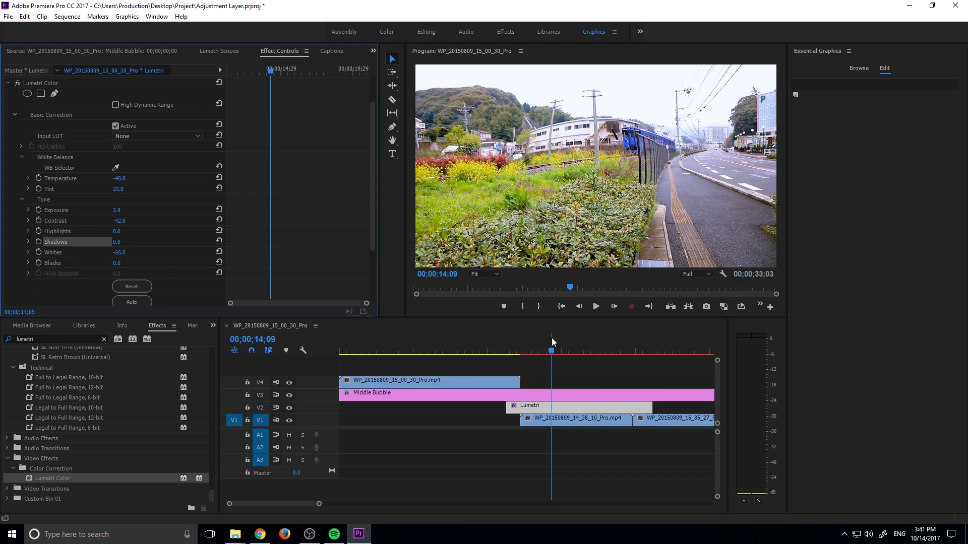
pyautogui.click(525, 355)
pyautogui.moveTo(504, 354)
pyautogui.mouseDown()
pyautogui.moveTo(390, 349)
pyautogui.moveTo(507, 355)
pyautogui.mouseUp()
# Step: Trim both ends of the Lumetri layer on V2 to match the WP_20150809_14_38_10_Pro.mp4 clip, then scrub to about 14;11
pyautogui.click(650, 398)
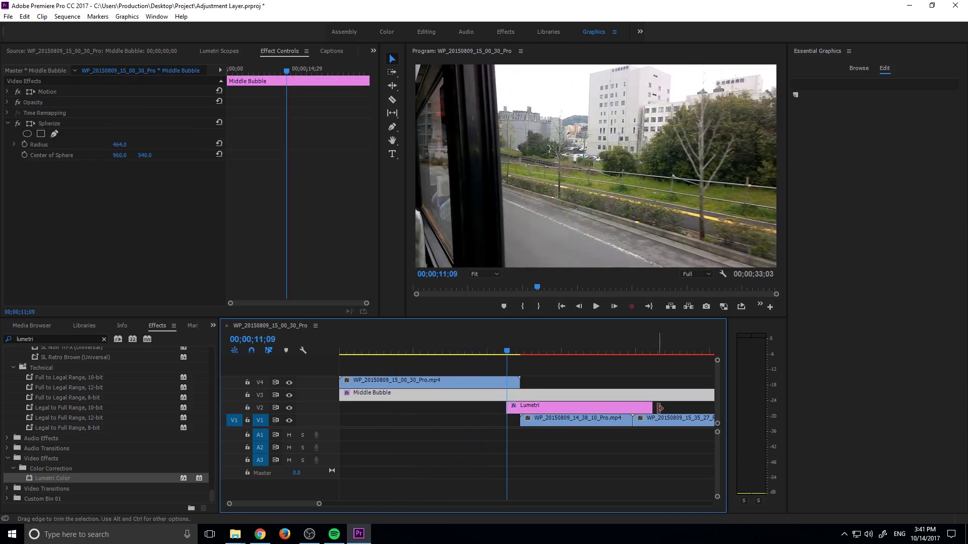
pyautogui.moveTo(652, 407); pyautogui.dragTo(639, 408)
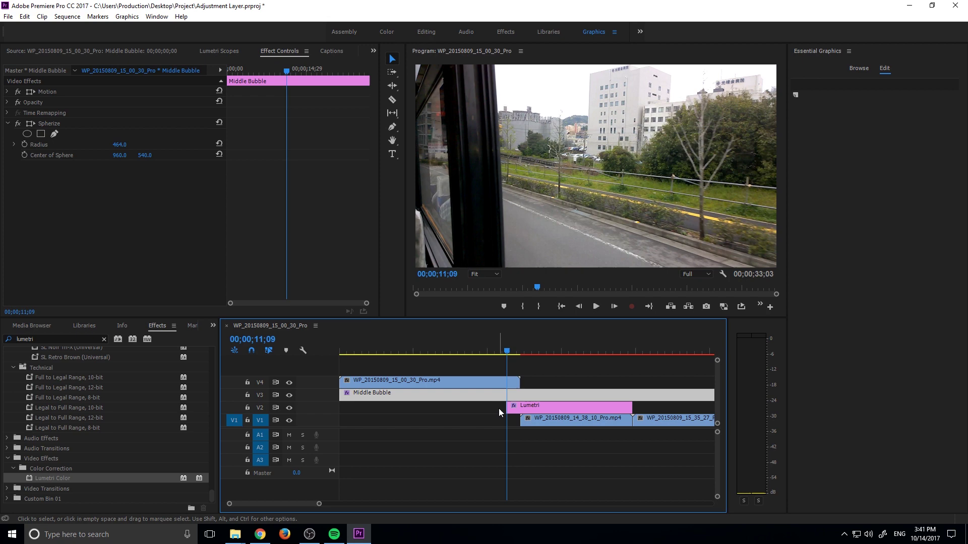
pyautogui.moveTo(508, 409); pyautogui.dragTo(521, 401)
pyautogui.moveTo(522, 352); pyautogui.dragTo(651, 357)
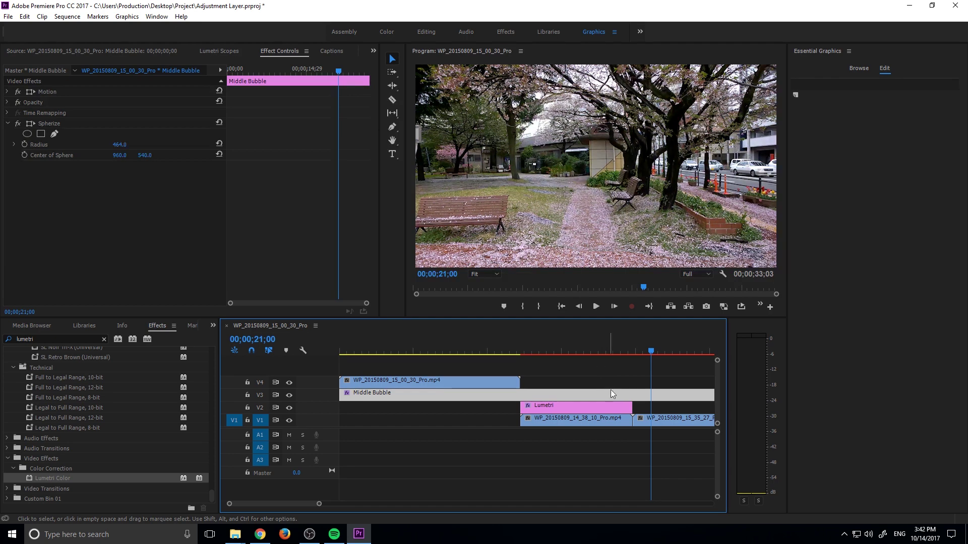
# Step: Lower the Middle Bubble's Spherize Radius to 300 and scrub back to preview the gentler bulge
pyautogui.click(119, 145)
pyautogui.write('300')
pyautogui.press('Return')
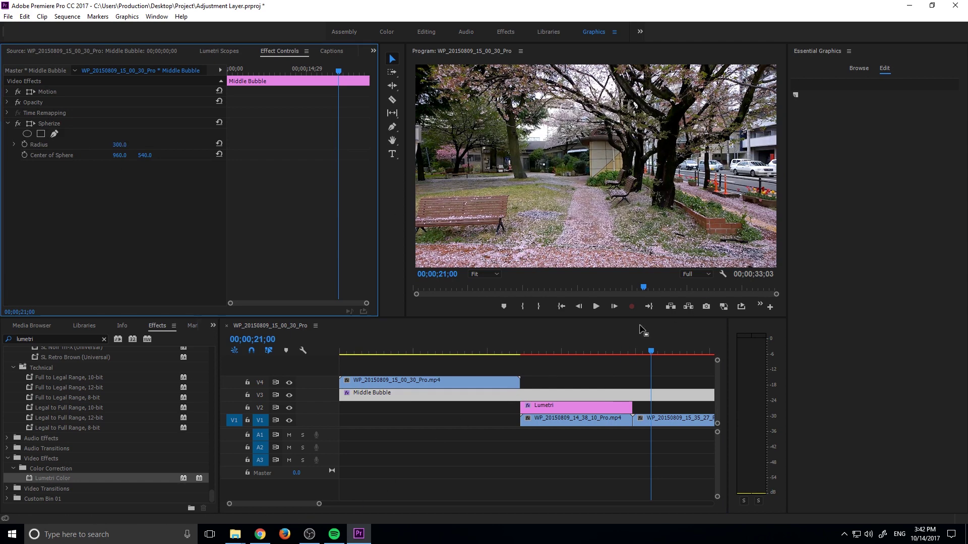
pyautogui.moveTo(519, 337); pyautogui.dragTo(542, 337)
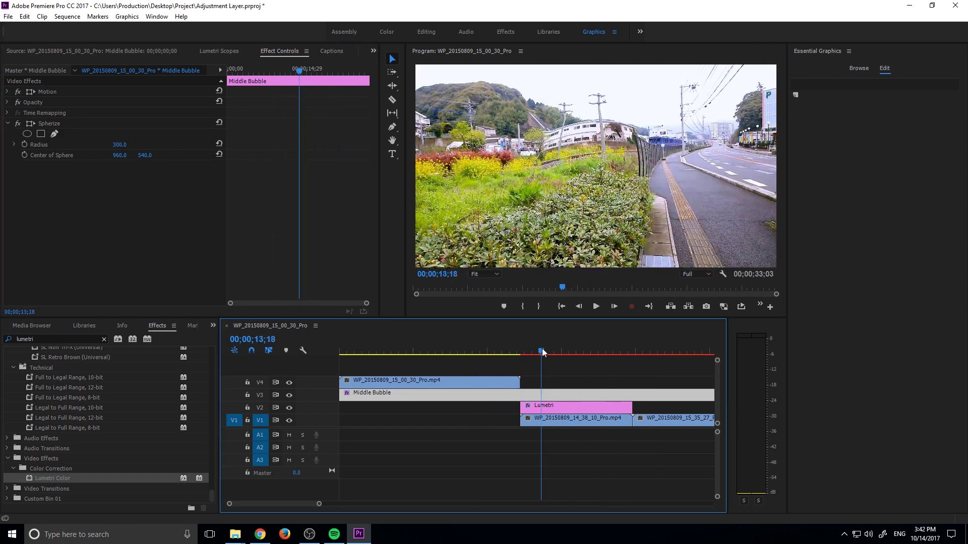